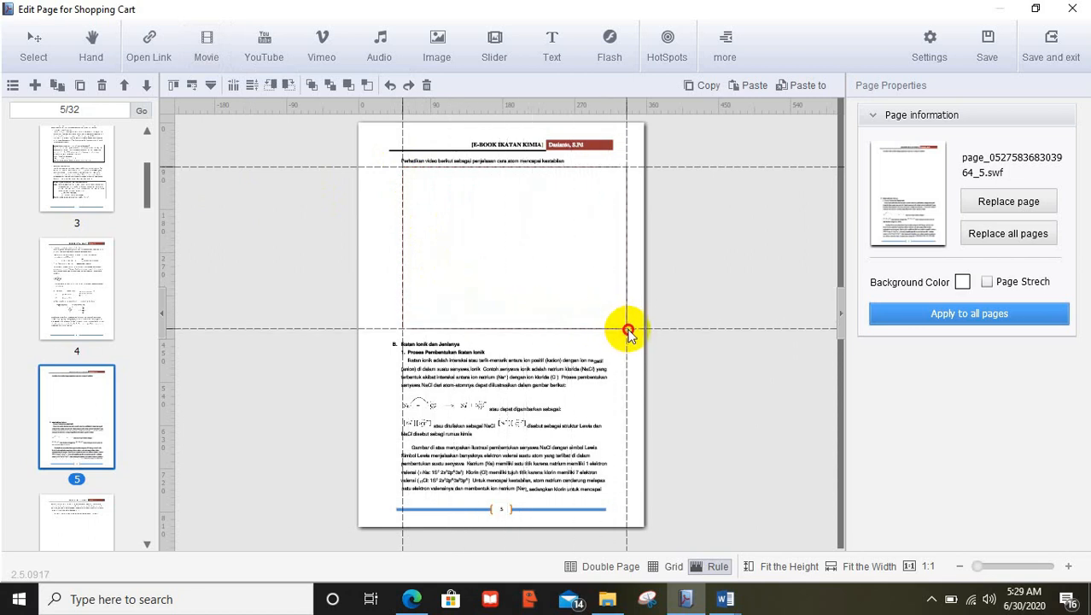
Place a video player above section B on page 5 playing local file Animasi kestabilan atom unsur.mp4
drag(628, 331, 628, 331)
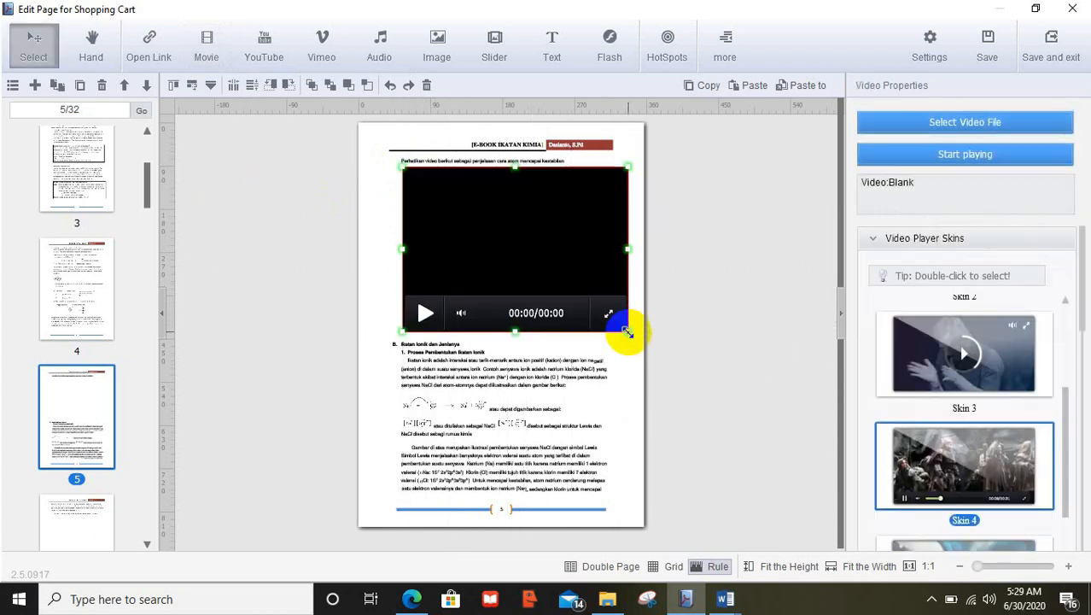
click(587, 242)
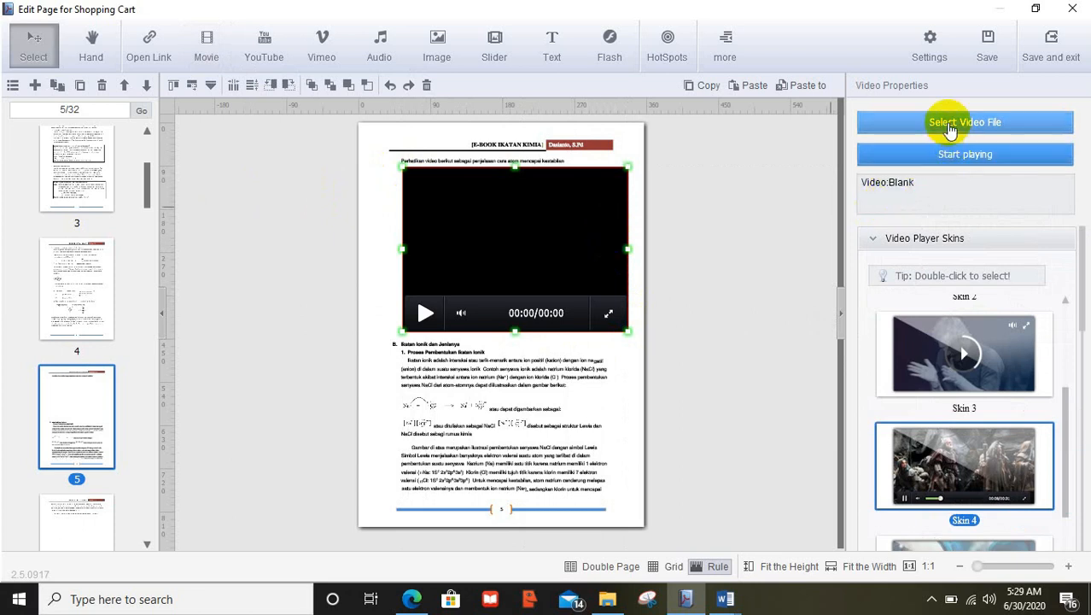
click(950, 126)
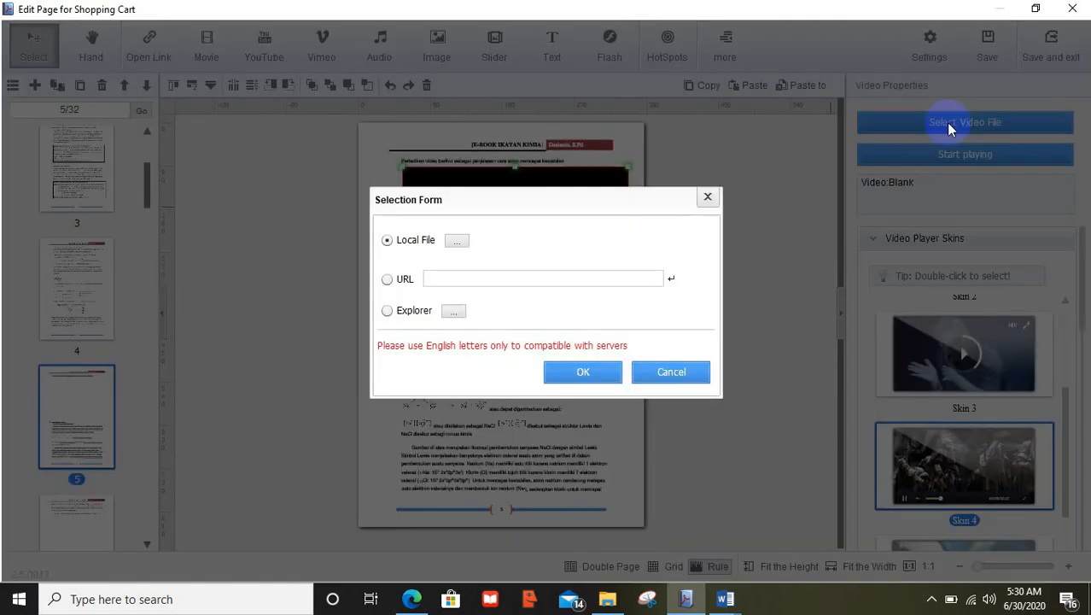
click(455, 241)
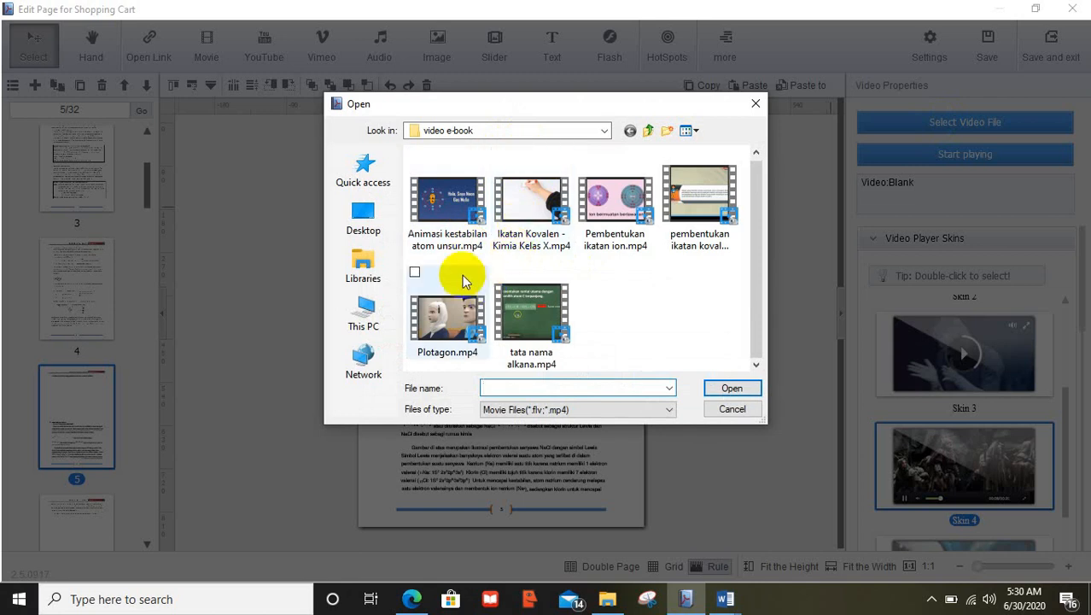
click(461, 219)
double_click(461, 219)
click(581, 370)
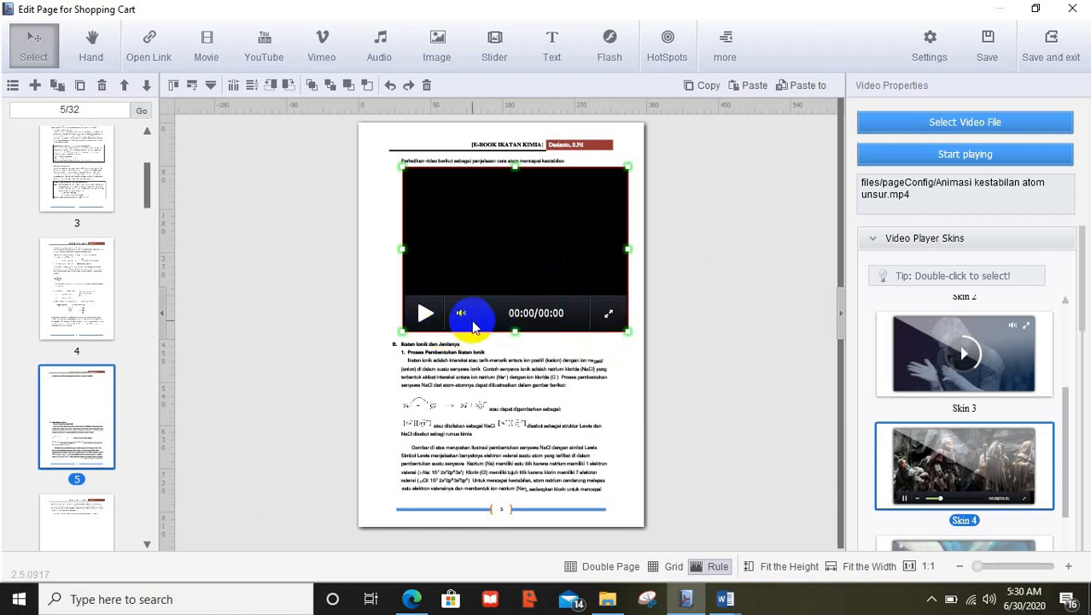
Save the page edits and flip the preview to the pages 4–5 spread
click(1051, 60)
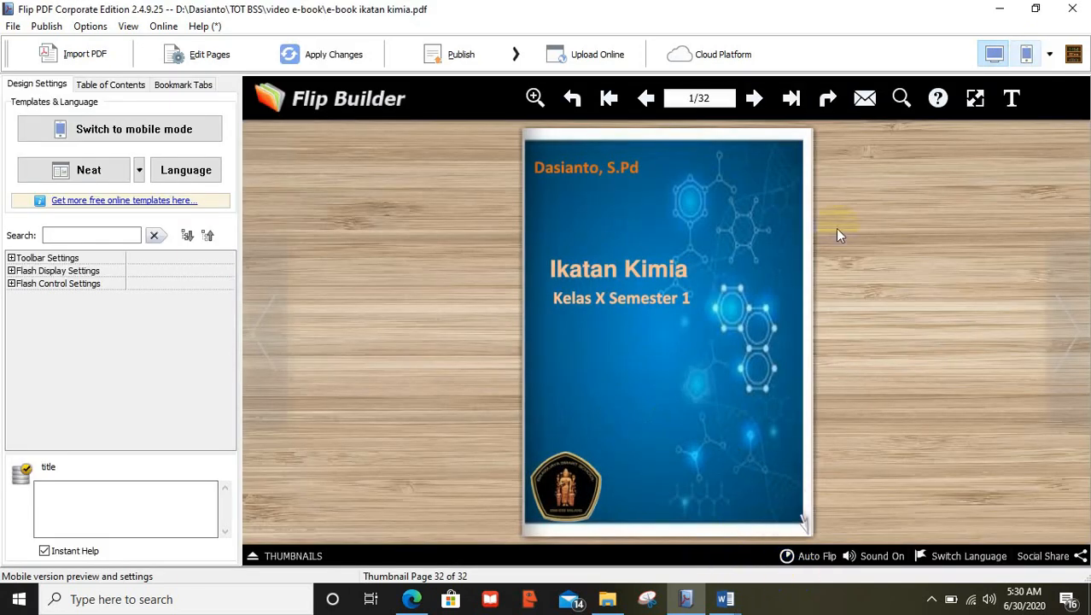
click(755, 100)
click(756, 99)
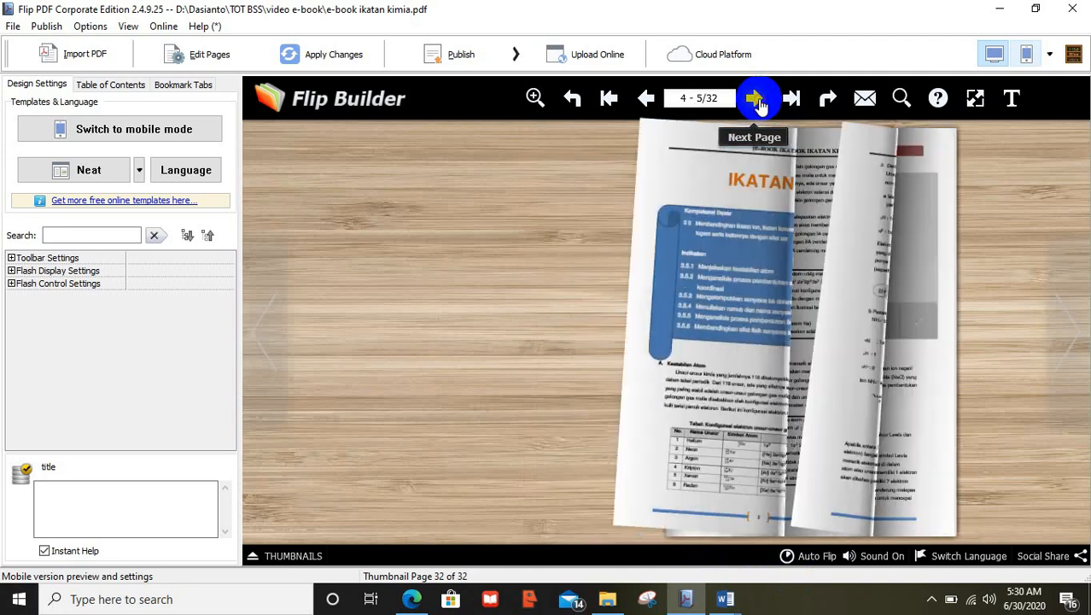
click(756, 100)
click(647, 98)
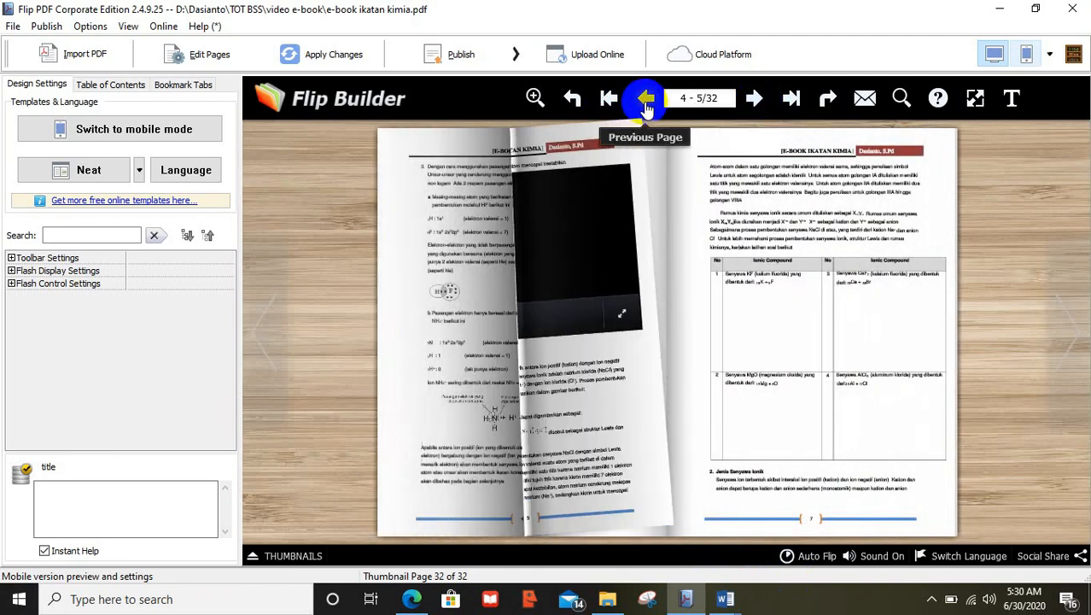
Play and pause the page-5 video to test it, then reopen the page editor
click(736, 324)
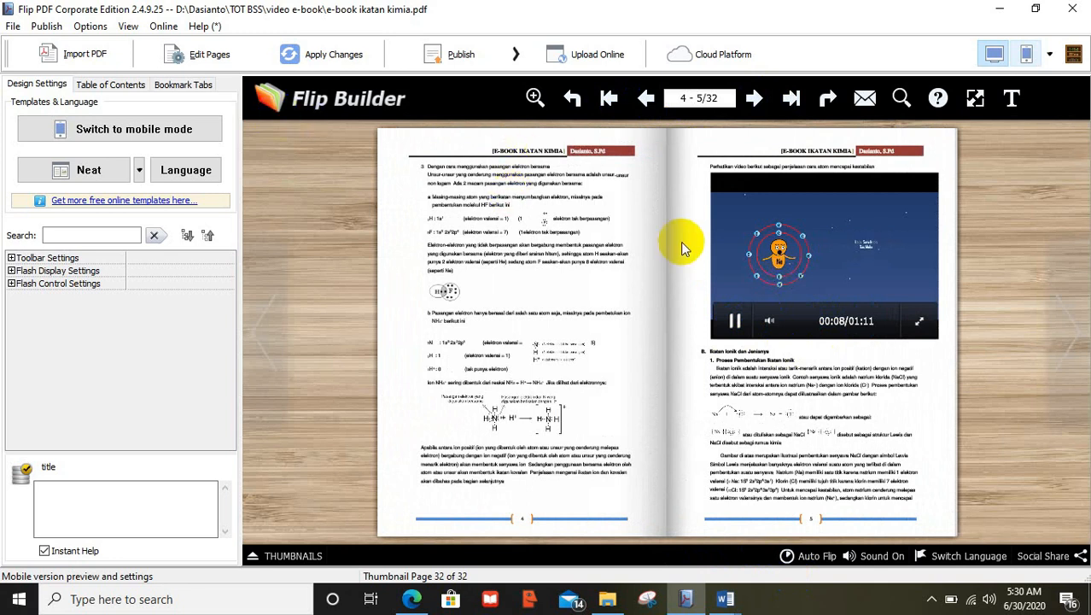
click(736, 322)
click(211, 73)
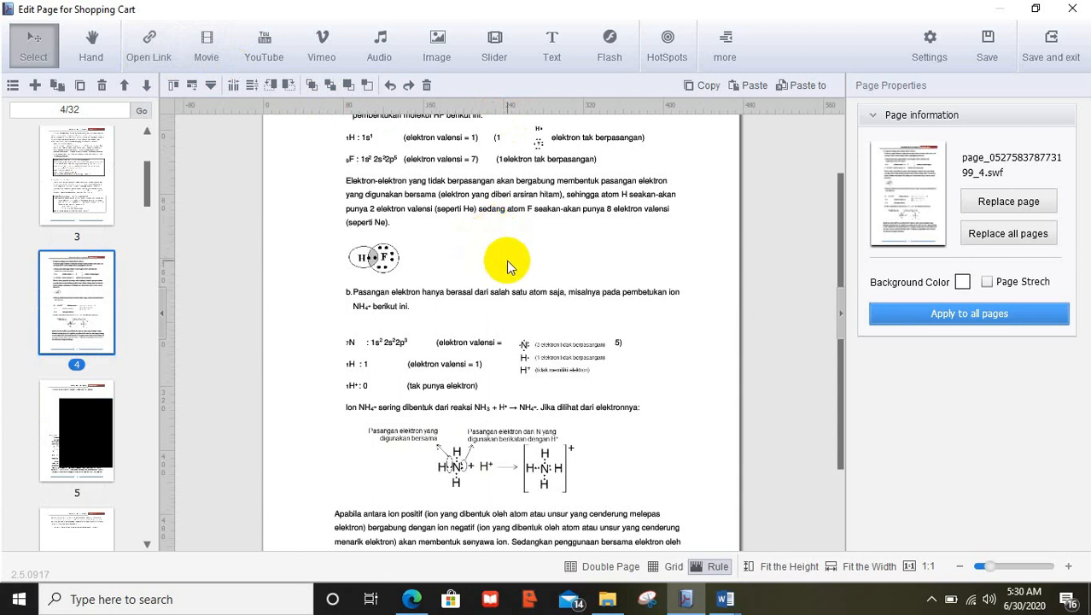
Open page 30 with the Latihan Soal QR code and show the extra element types list
click(85, 433)
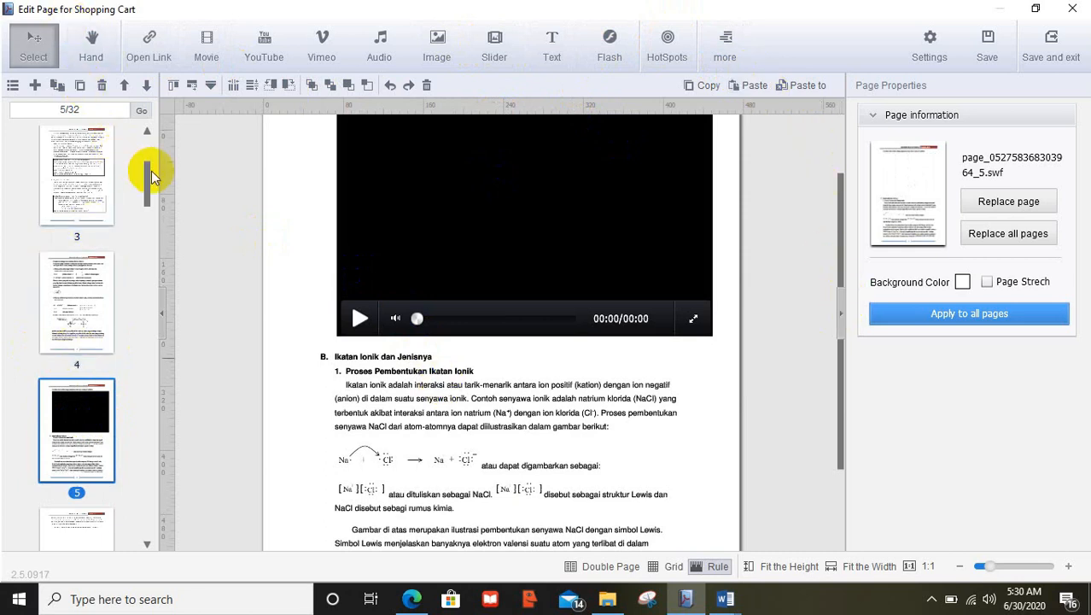
drag(146, 173, 146, 519)
click(84, 256)
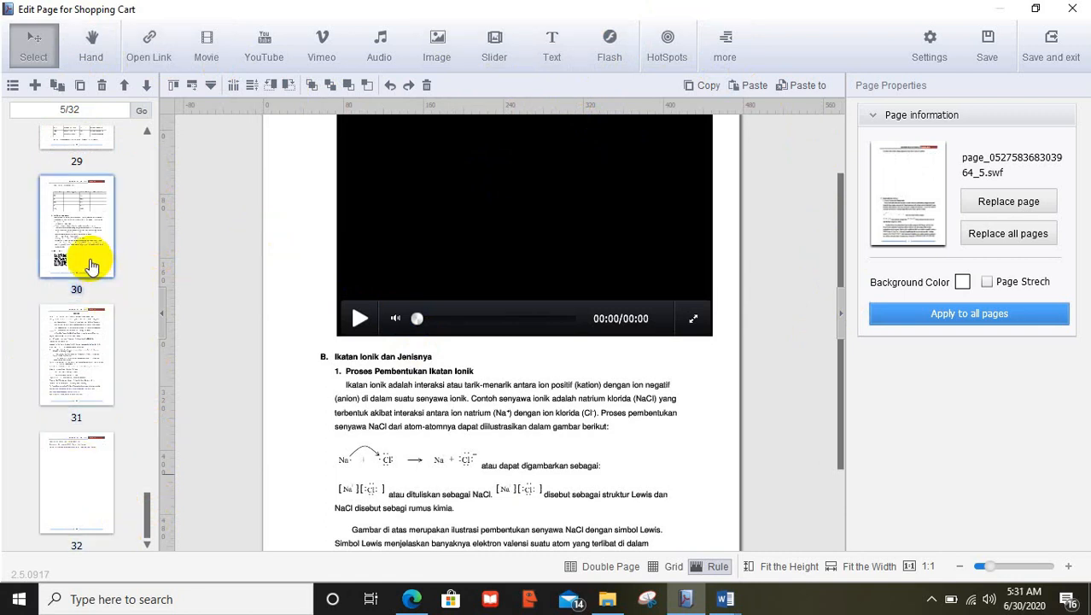
drag(842, 456, 840, 509)
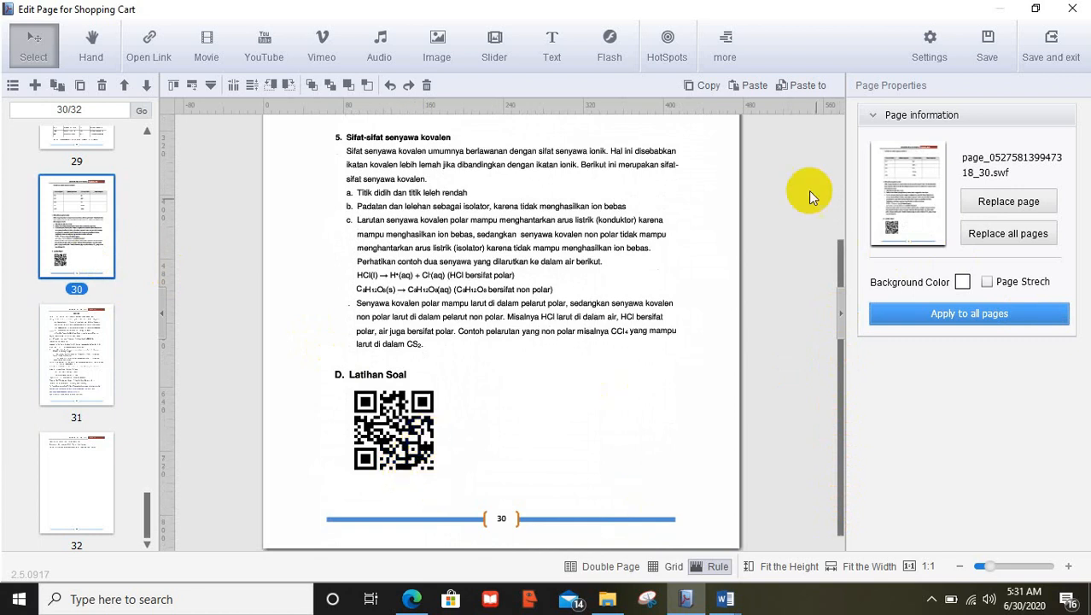
click(726, 56)
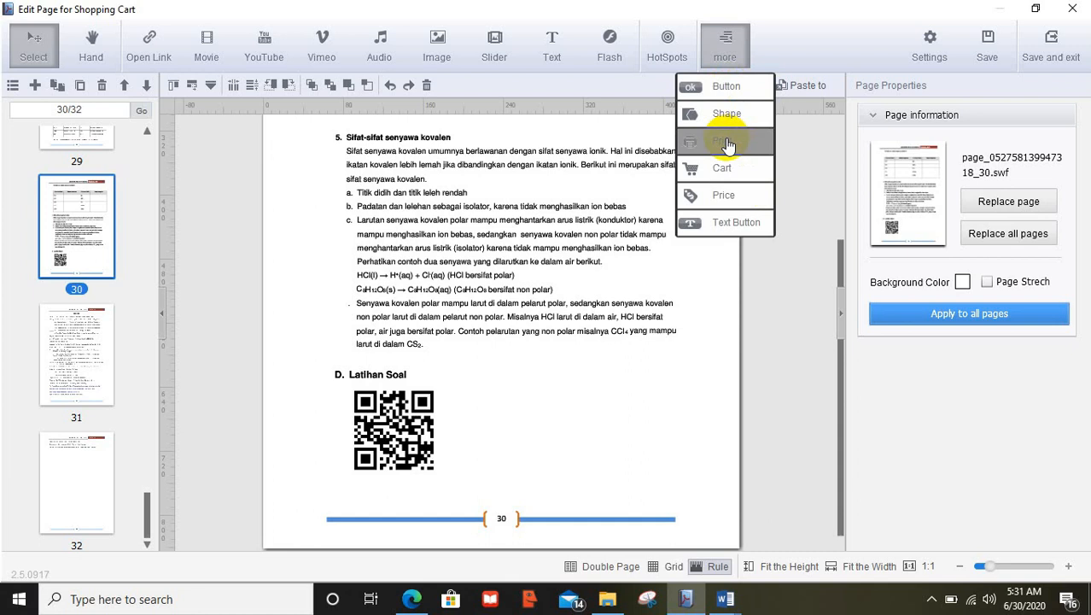
Add a red glossy button to the right of the page-30 QR code
click(729, 91)
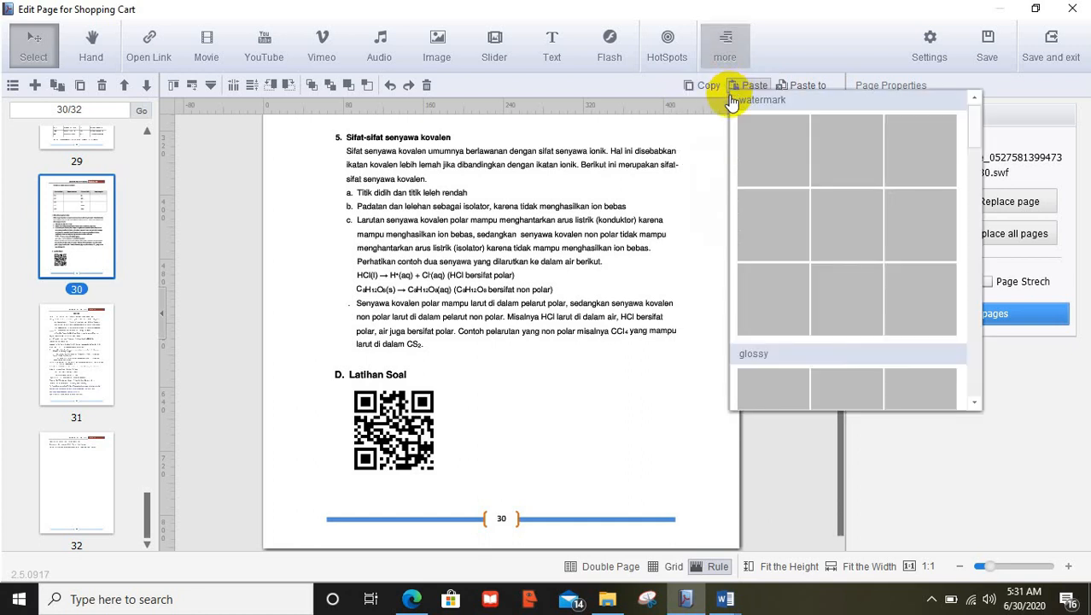
mouse_move(971, 125)
mouse_down()
mouse_move(970, 158)
mouse_move(986, 113)
mouse_move(975, 113)
mouse_up()
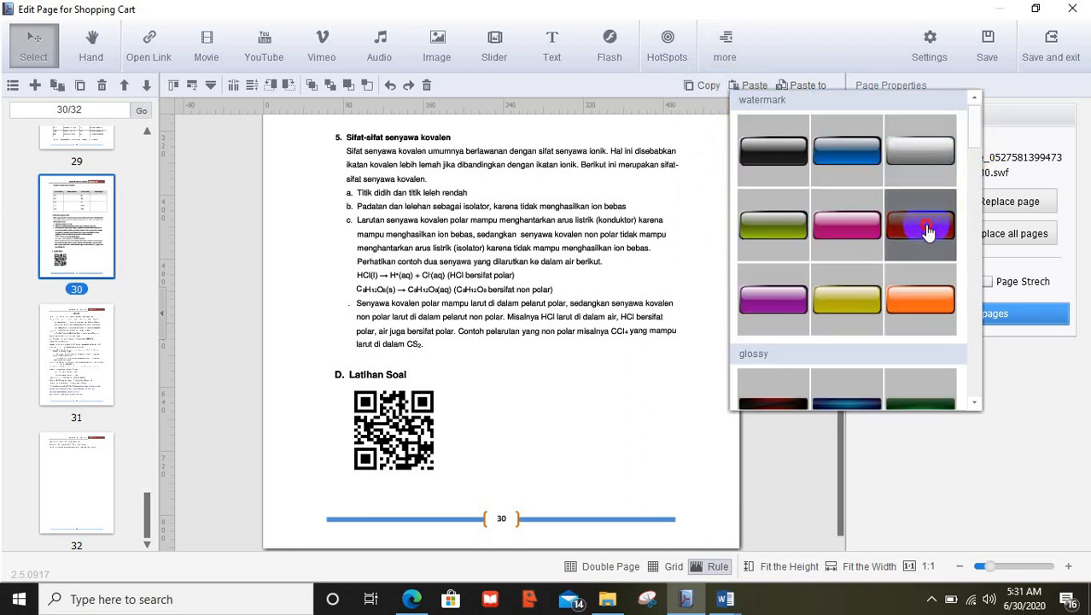
click(927, 230)
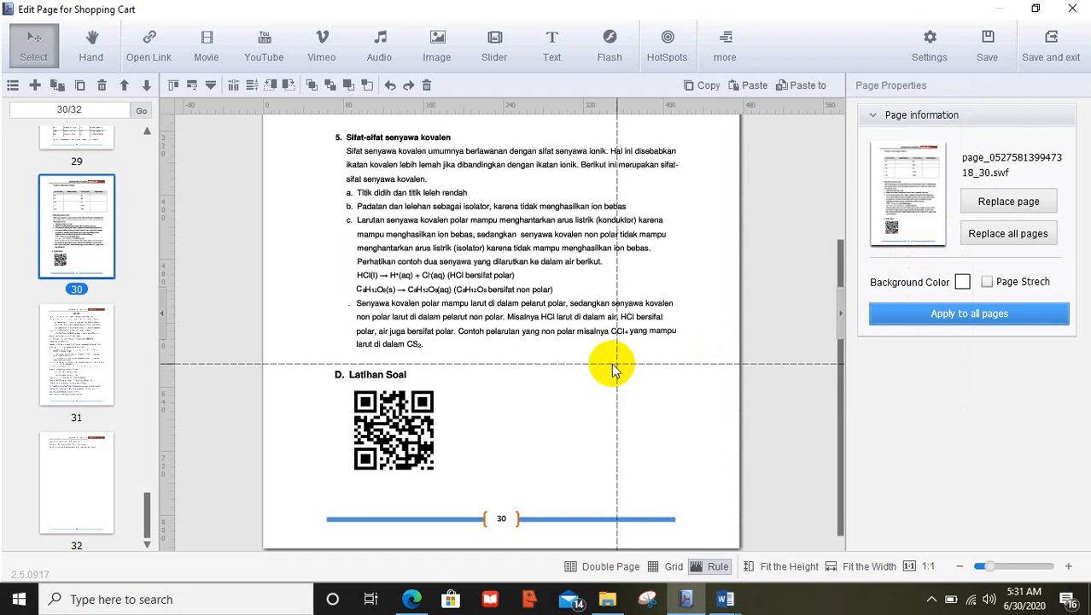
drag(500, 403, 683, 443)
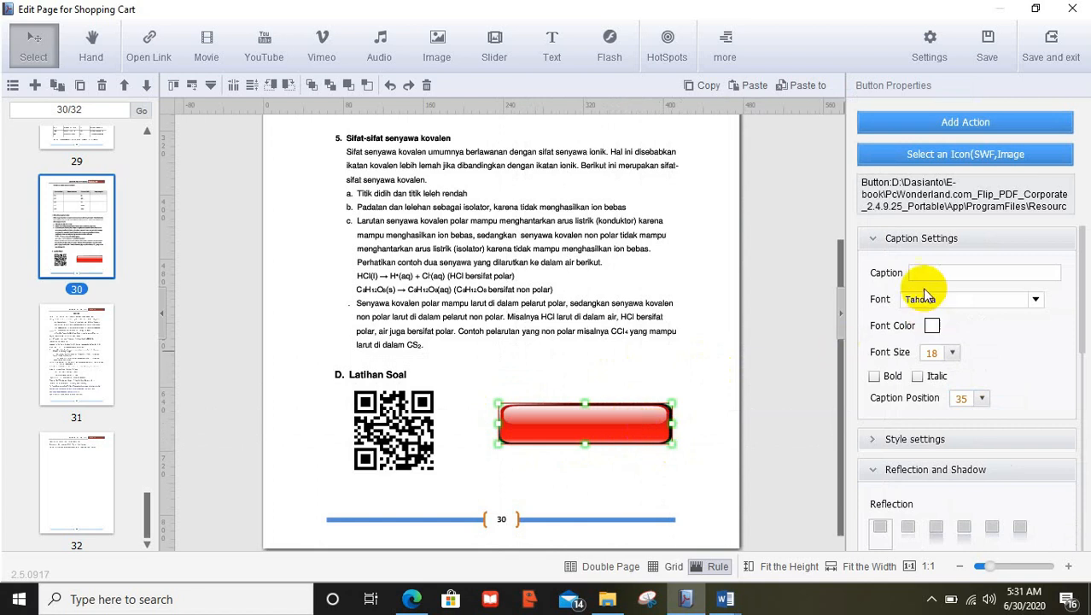
Caption the button 'Latihan soal' and open its action settings
click(914, 272)
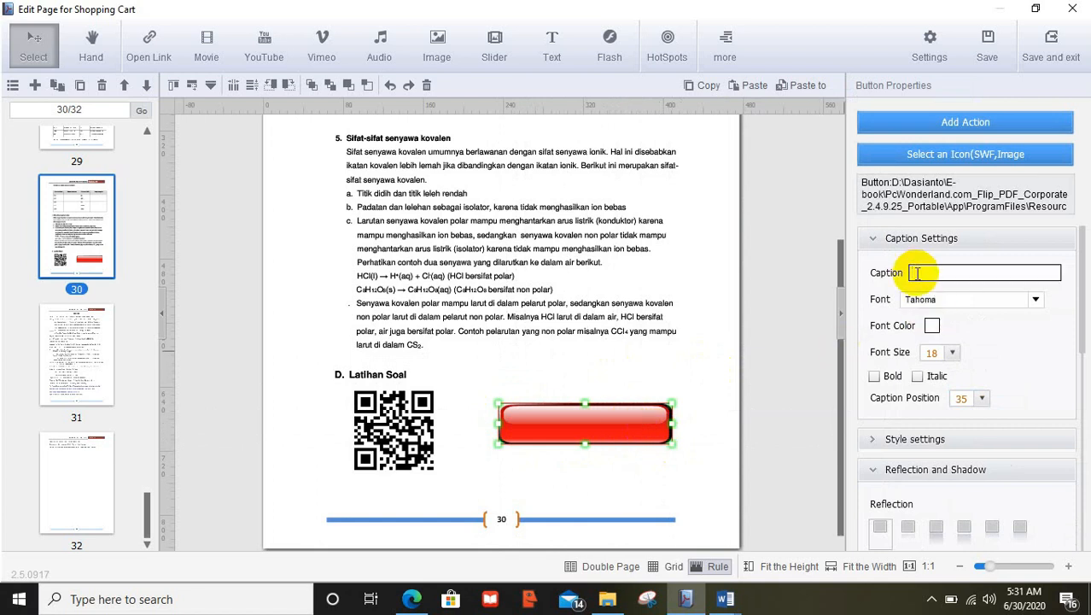
text(Latihan s)
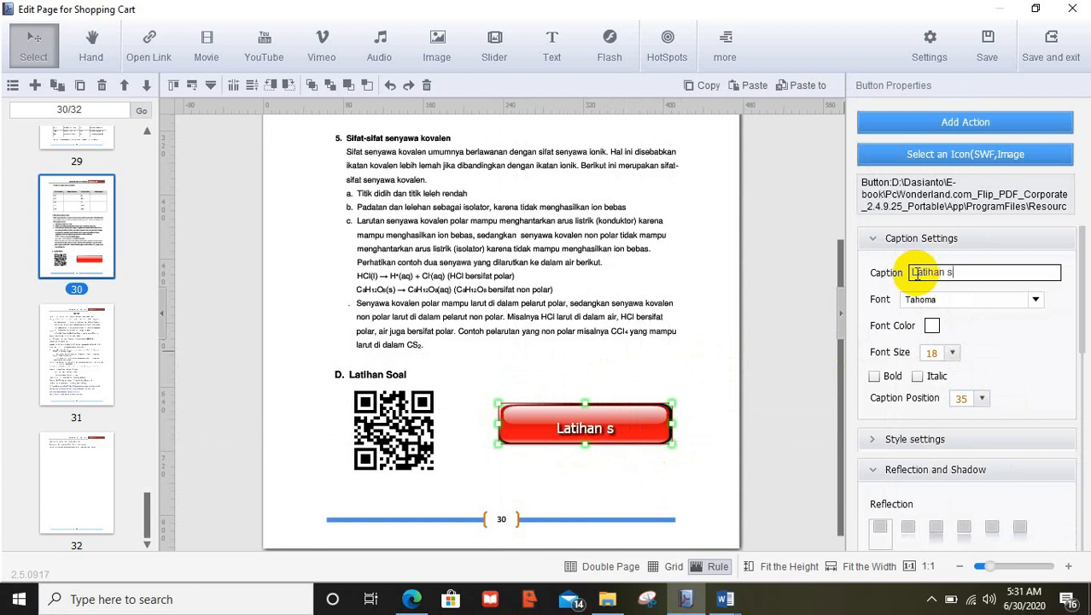
text(oal)
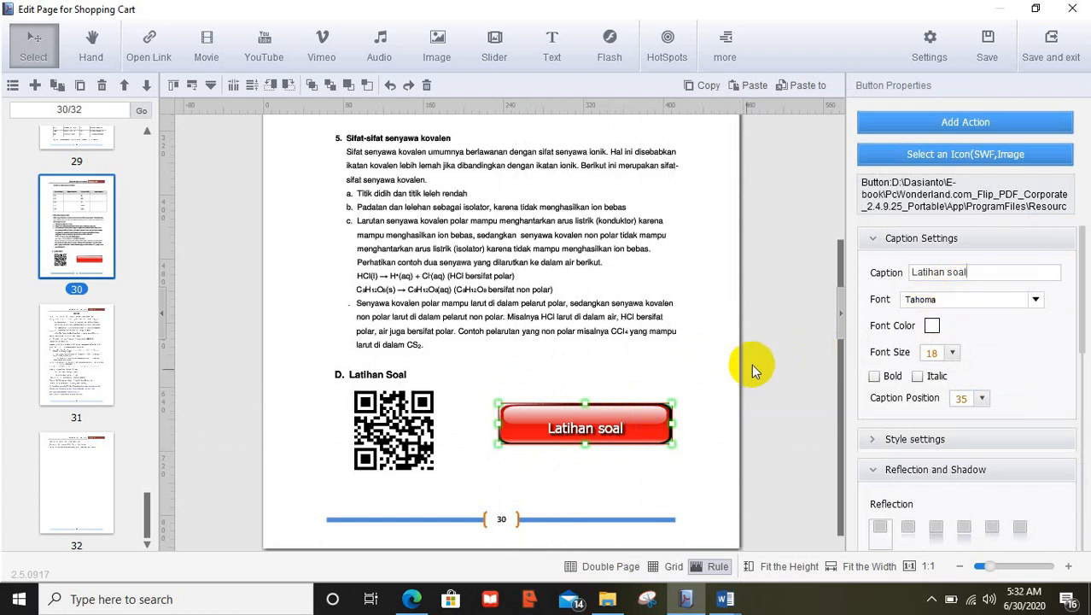
click(936, 128)
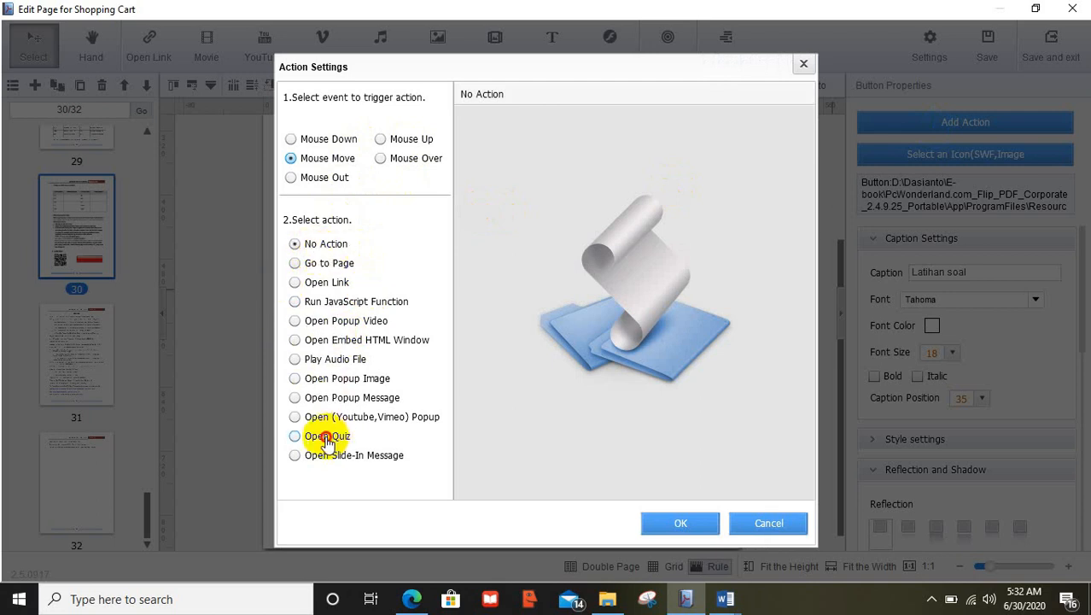
Make the button open a quiz asking 'Atom natrium memiliki noor atom 11. Untuk mencapai kestabilan yang dilakukan adalah ...'
click(325, 437)
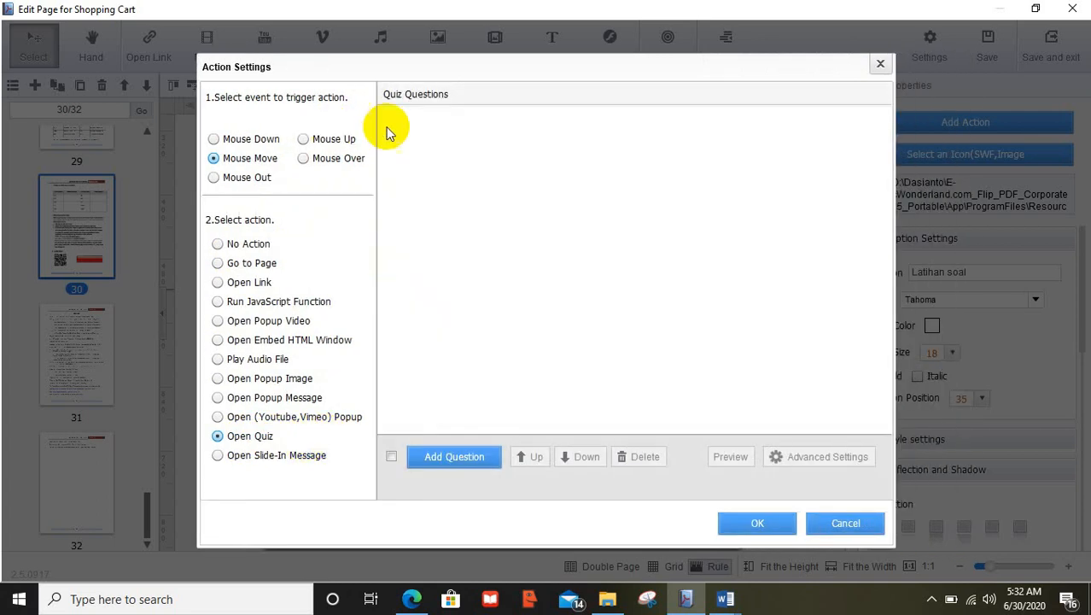
click(443, 458)
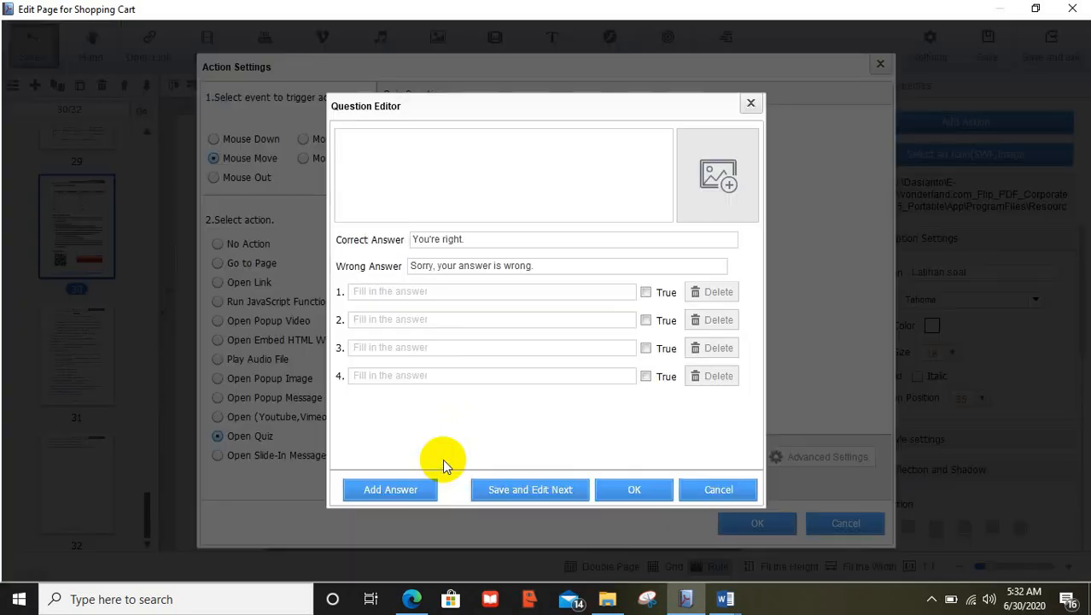
click(431, 135)
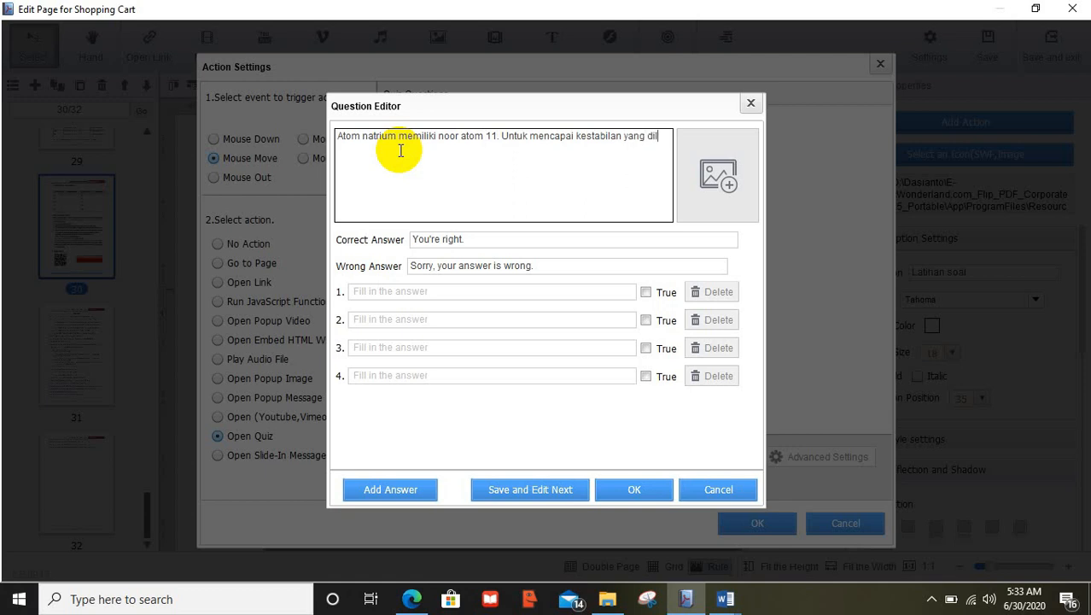
text(ukan adalah ...)
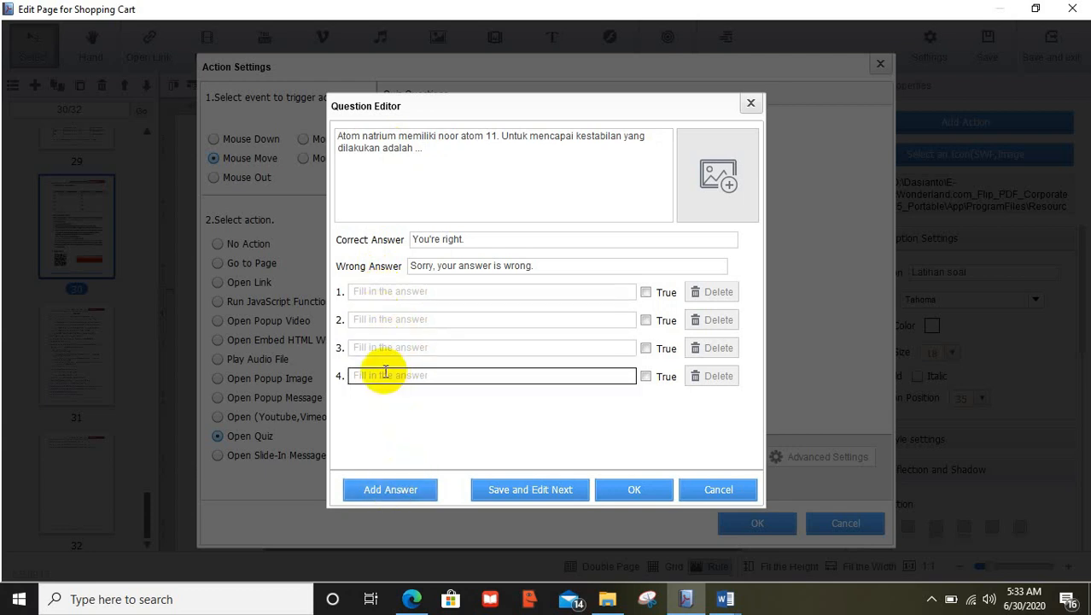
Enter answers melepas 1/2 elektron, menangkap 1/2 elektron, plus a fifth, berbagi 1 elektron
click(385, 290)
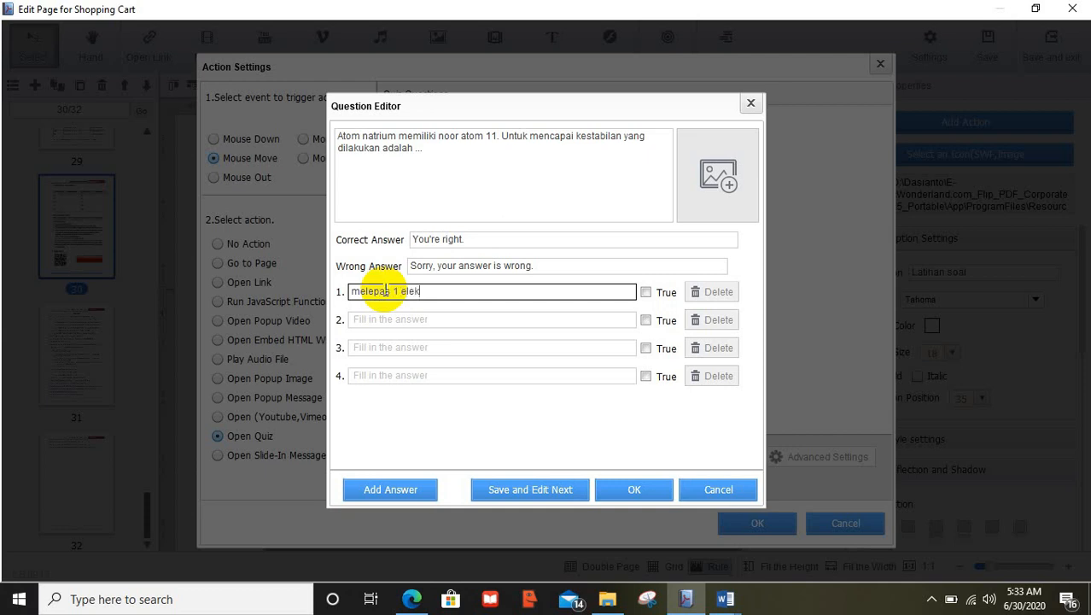
click(367, 319)
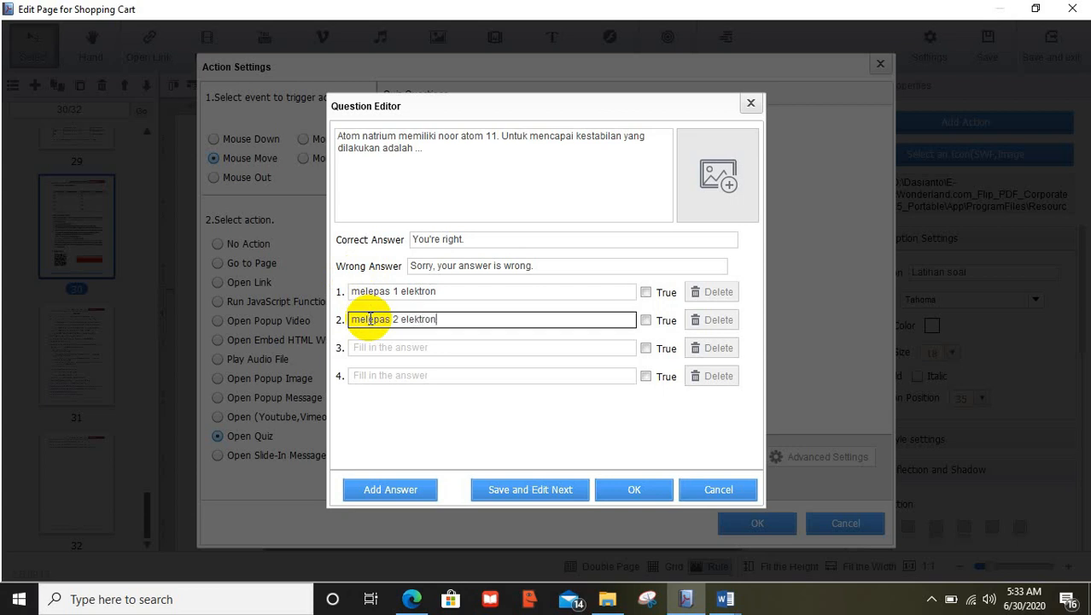
click(383, 348)
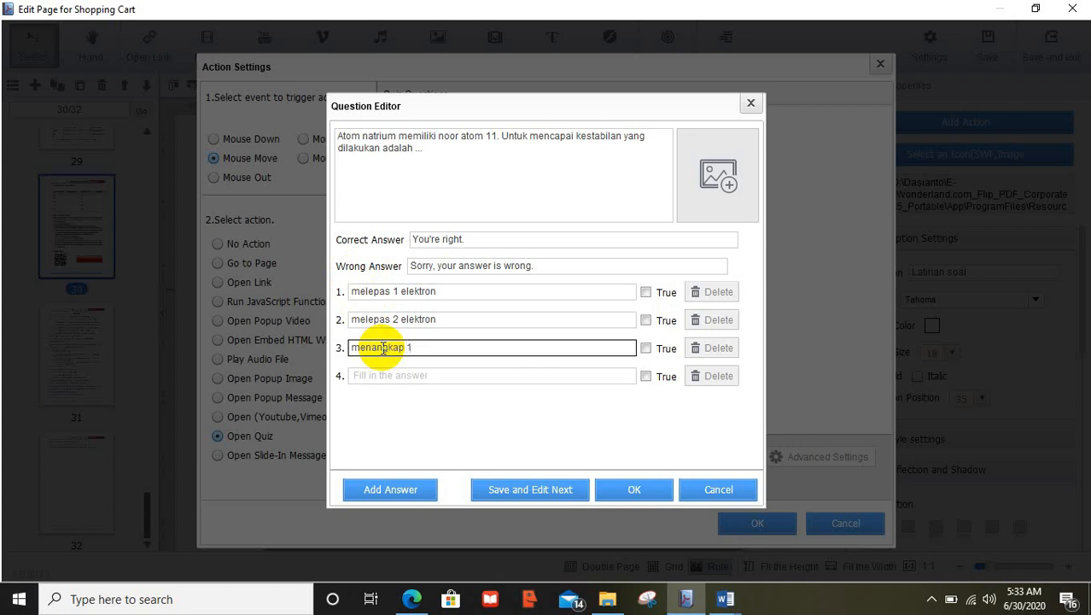
click(382, 376)
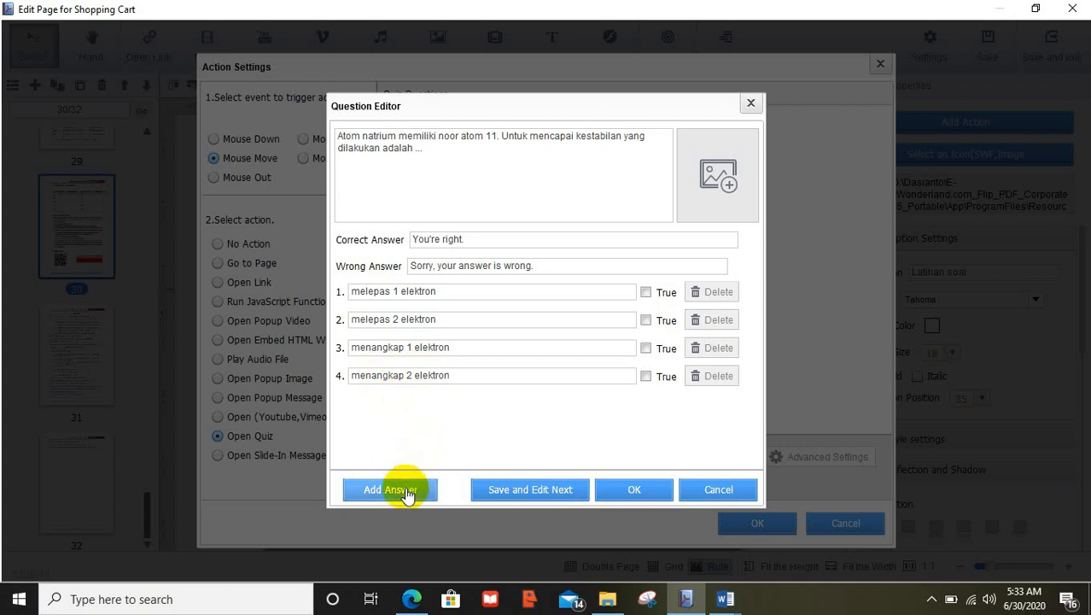
click(406, 493)
click(388, 402)
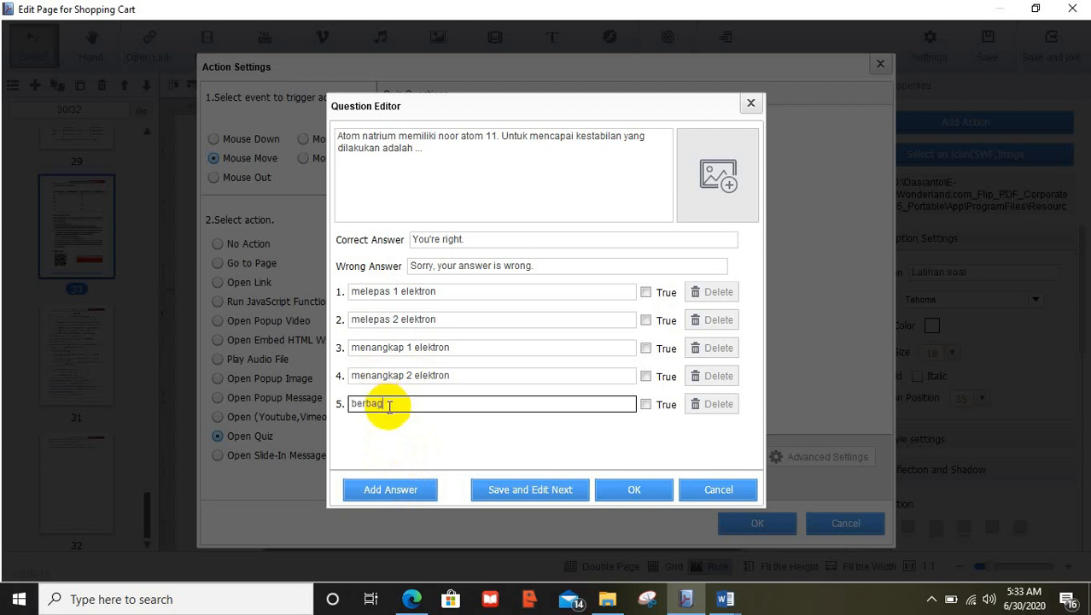
text(berbagi 1 e)
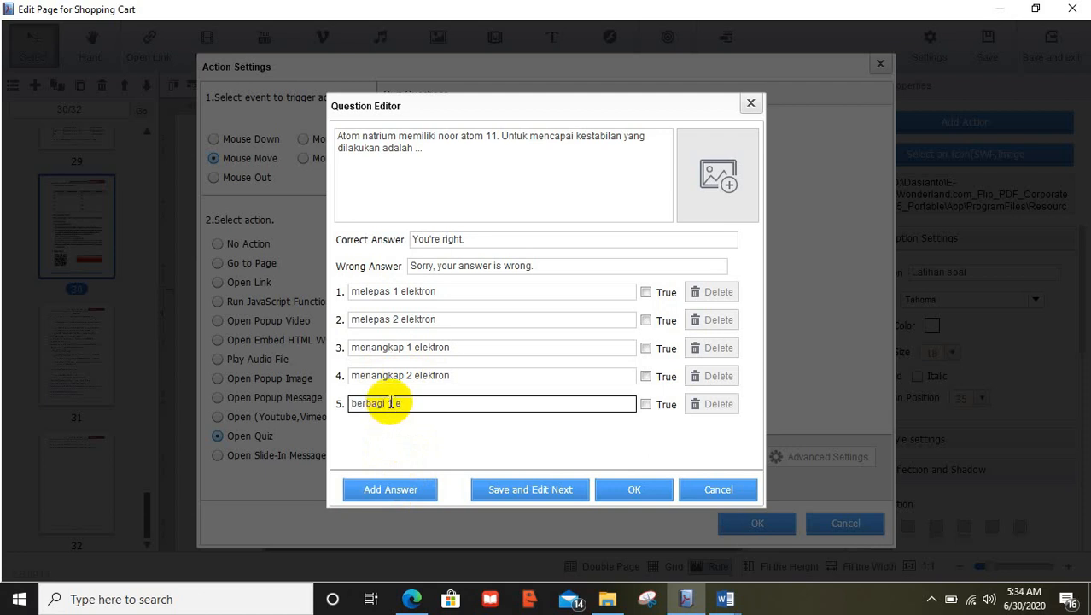
text(lektron)
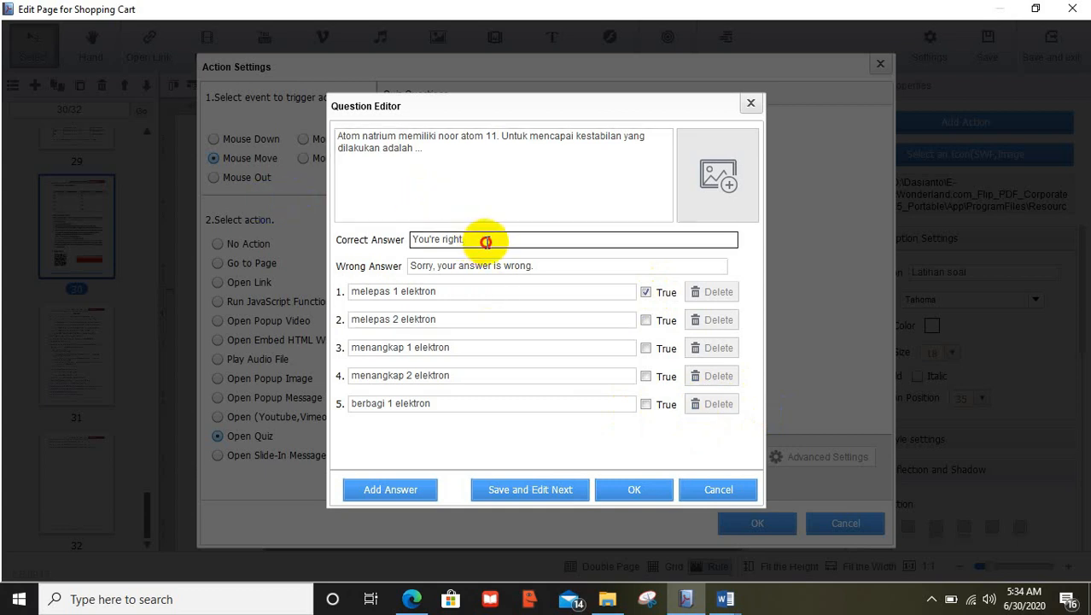
Set the correct/wrong feedback to 'selamat' and 'belajar lagi ya', then save and start the next question
drag(485, 242, 404, 242)
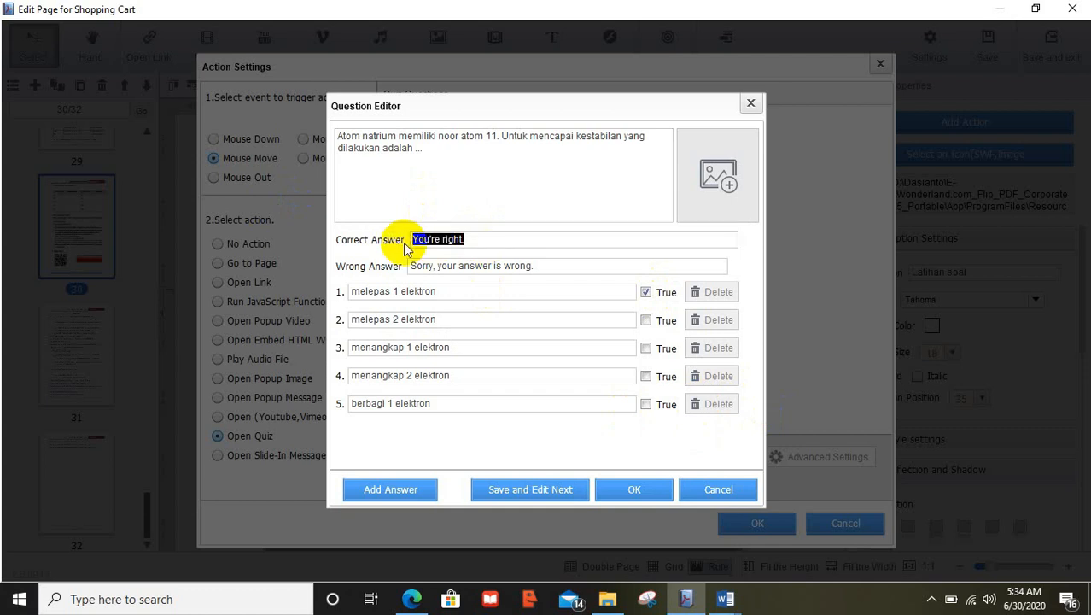
text(selamat)
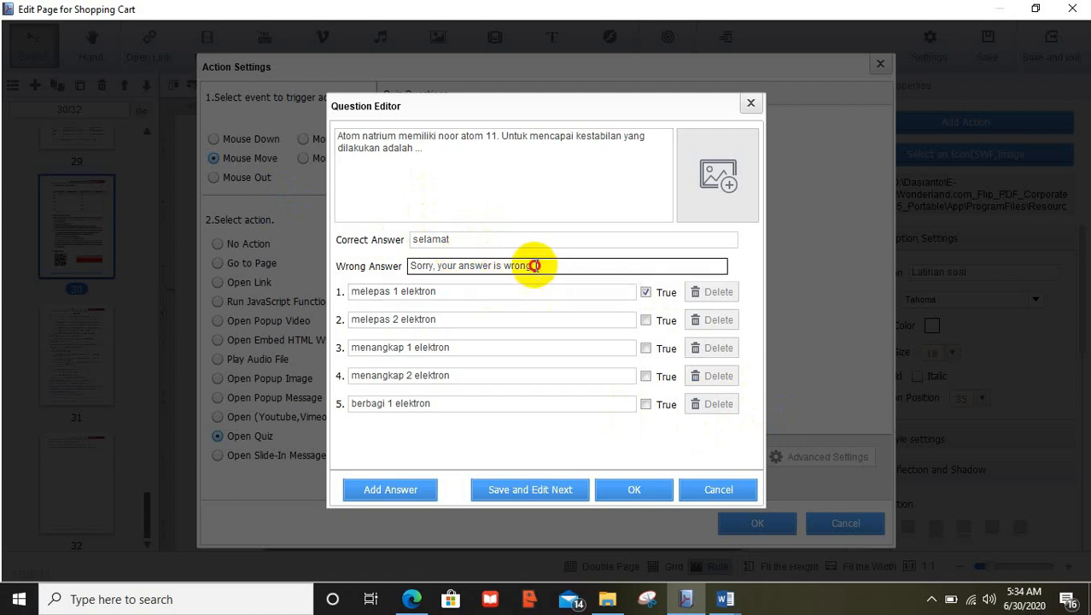
drag(531, 264, 390, 261)
text(belajar lagi ya)
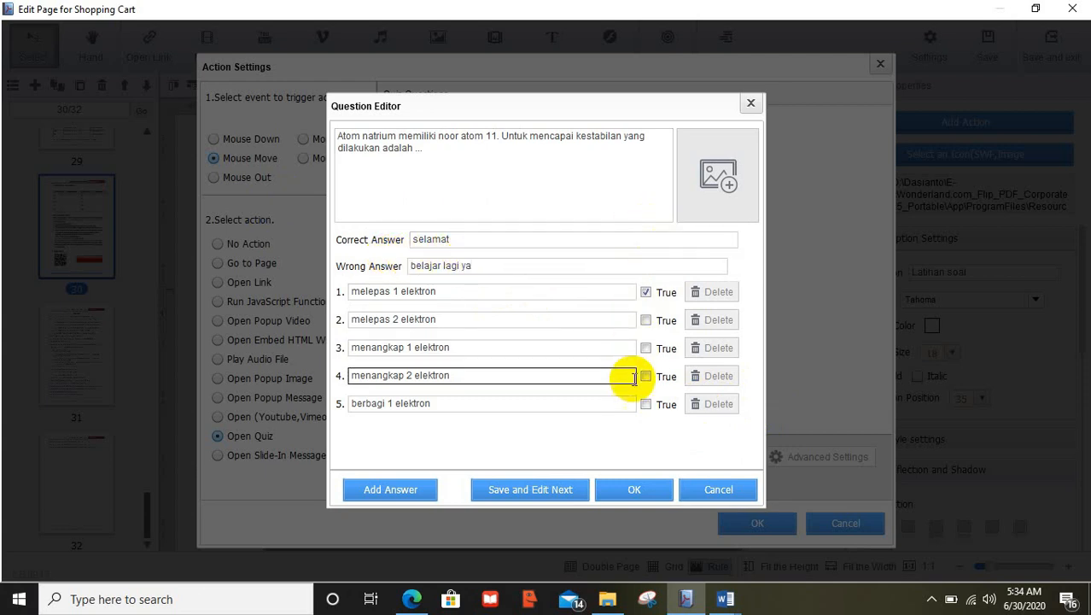
click(543, 497)
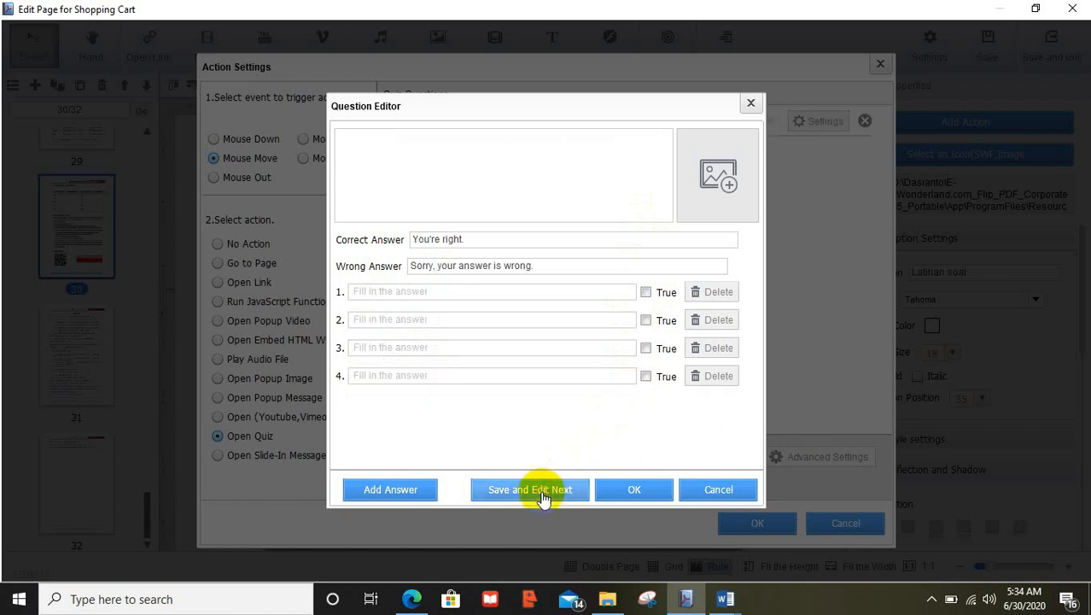
Discard the empty second question and confirm the one-question quiz action on the button
click(416, 173)
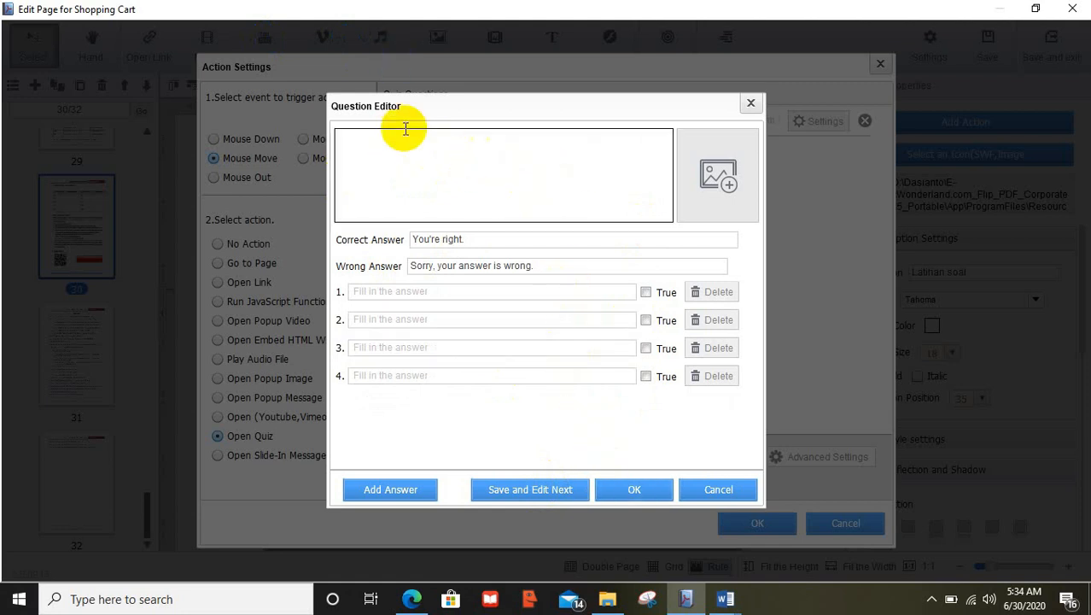
click(636, 489)
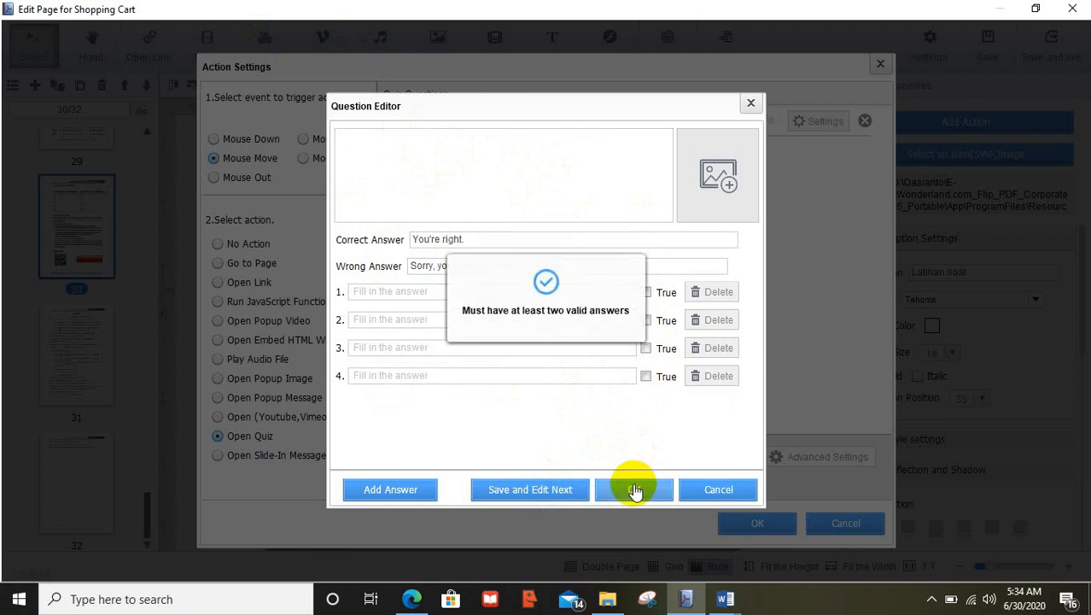
click(726, 495)
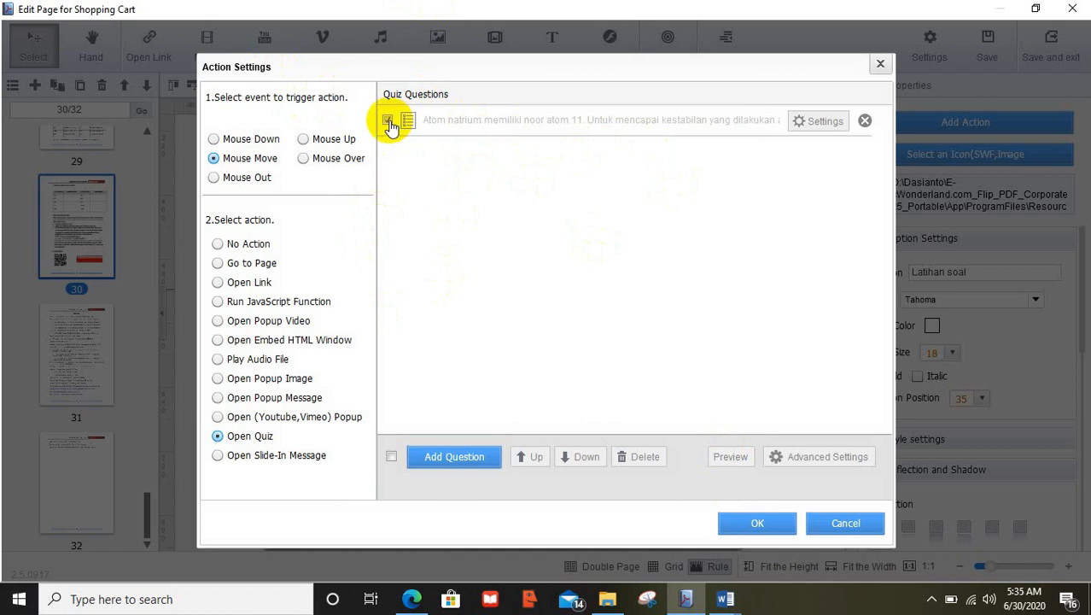
click(767, 521)
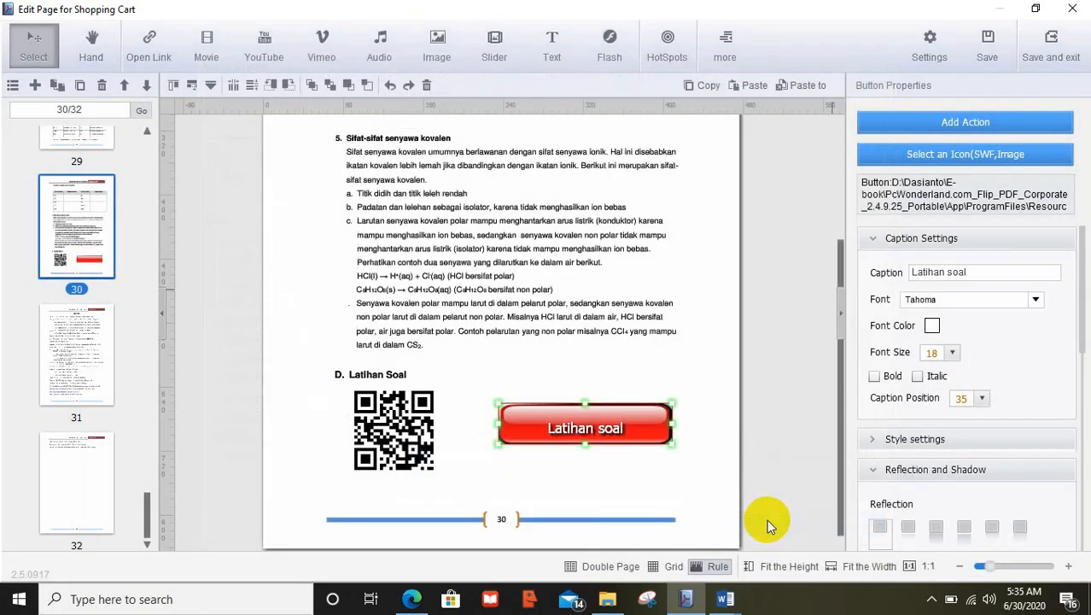
Save and exit the page editor, then jump to the last page of the preview
click(709, 270)
click(1048, 44)
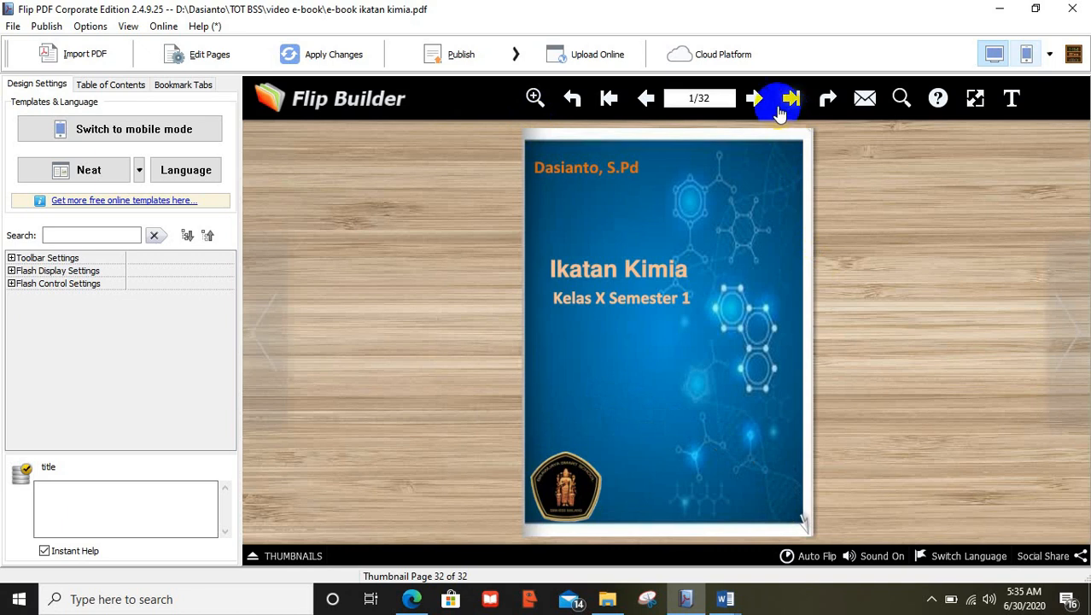
click(777, 110)
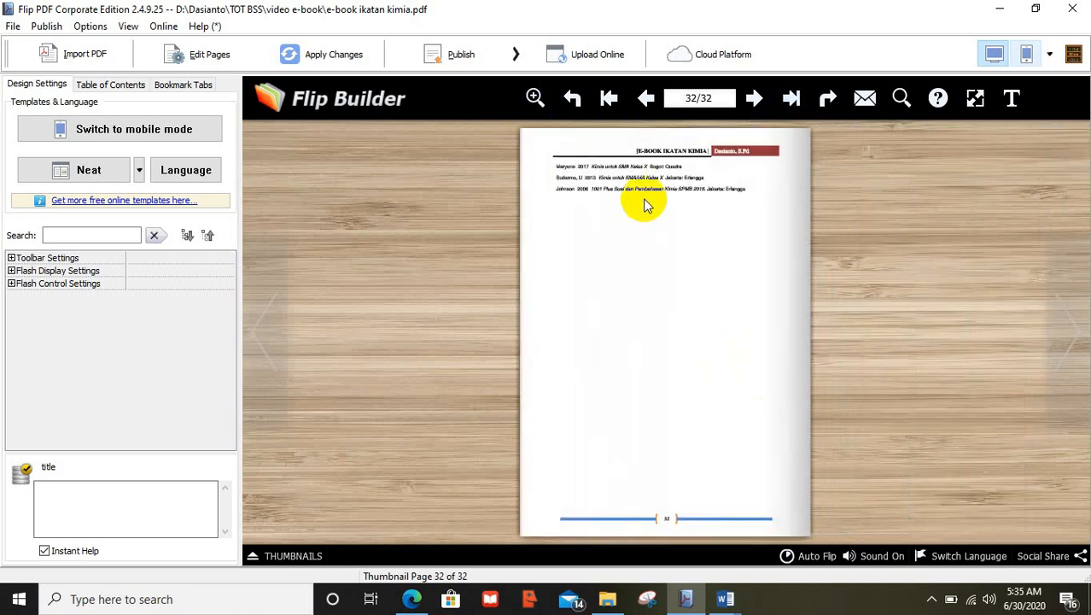
Open the Latihan soal quiz on pages 30–31 and submit a test answer
click(645, 98)
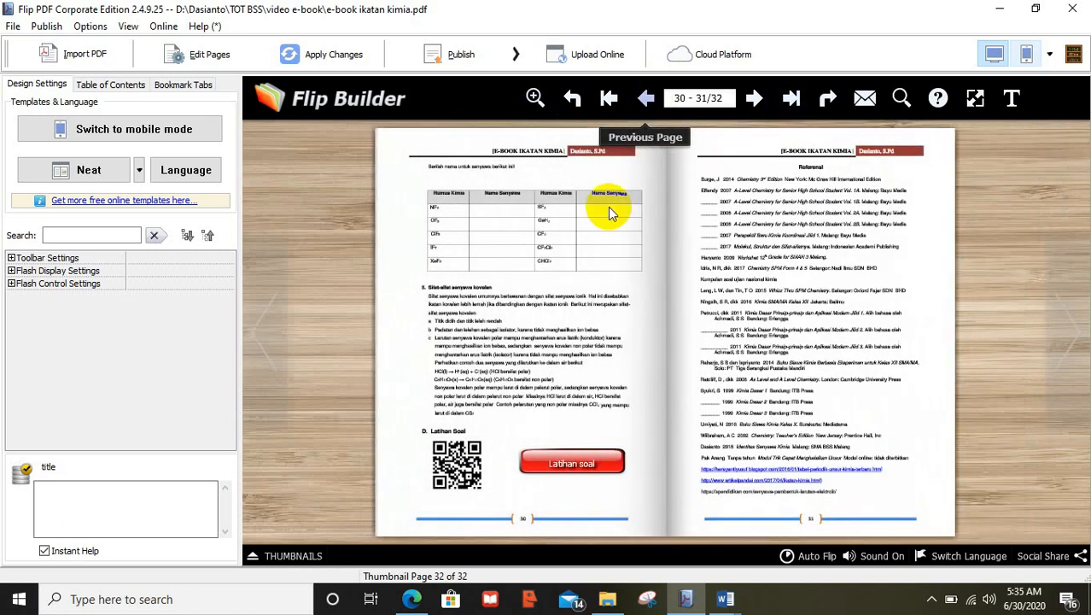
click(568, 461)
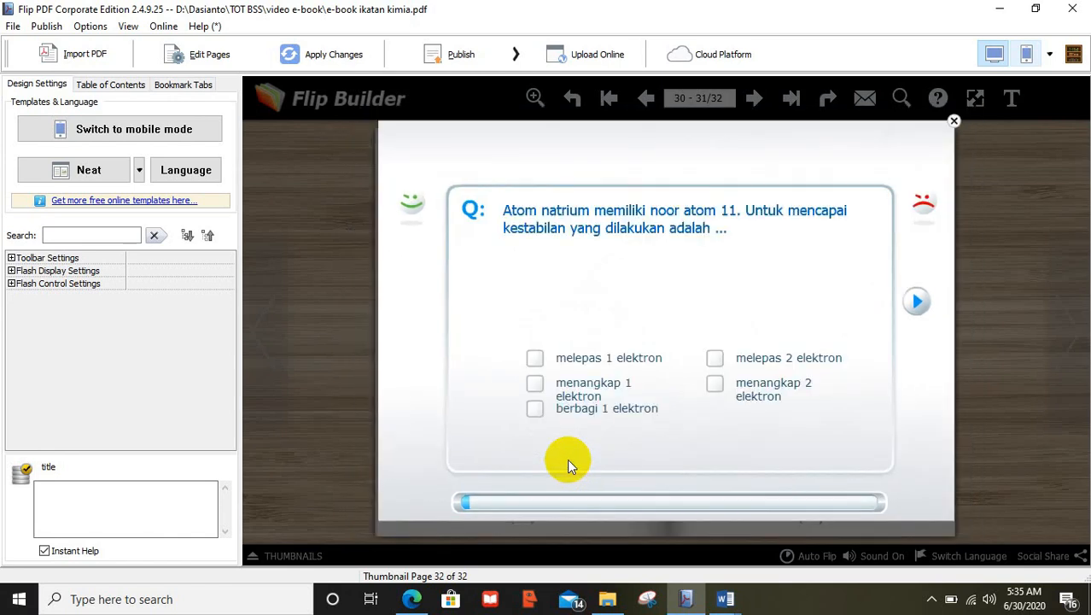
click(534, 384)
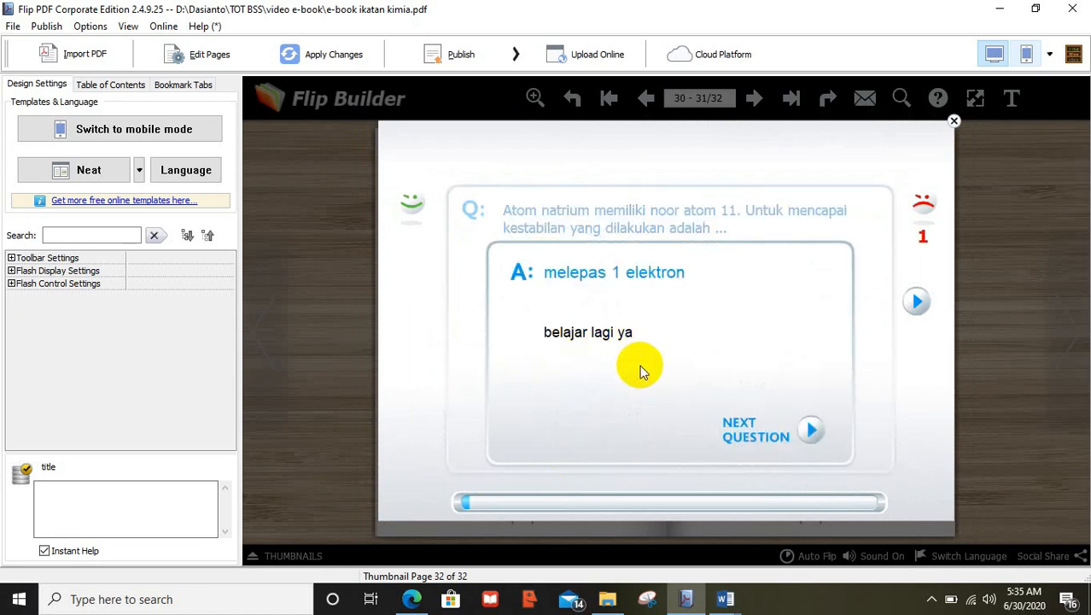
click(811, 432)
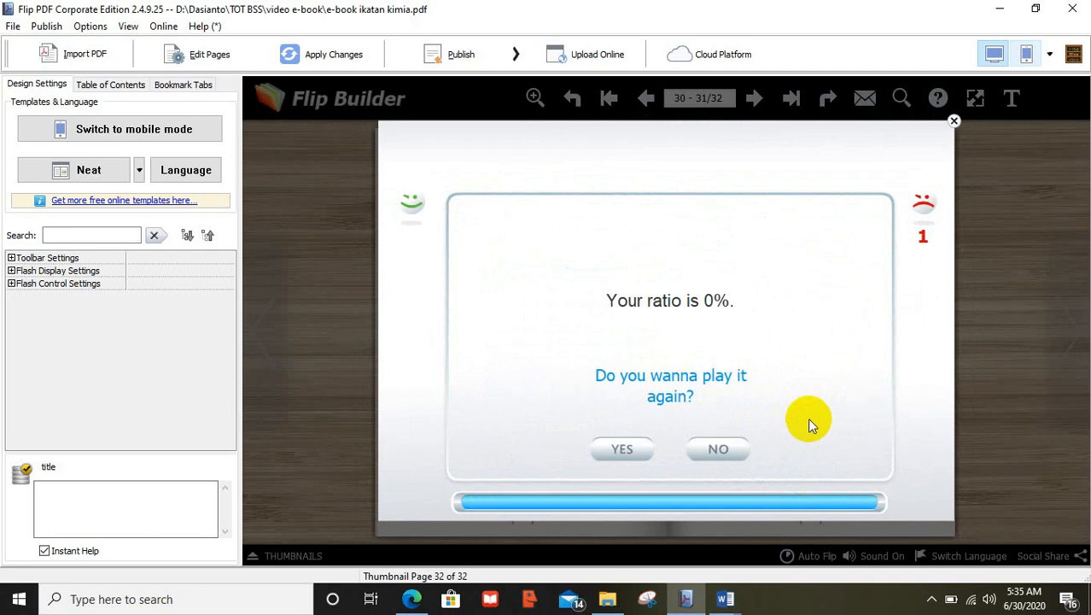
Replay the quiz answering melepas 1 elektron, close it, and reopen the page editor
click(644, 442)
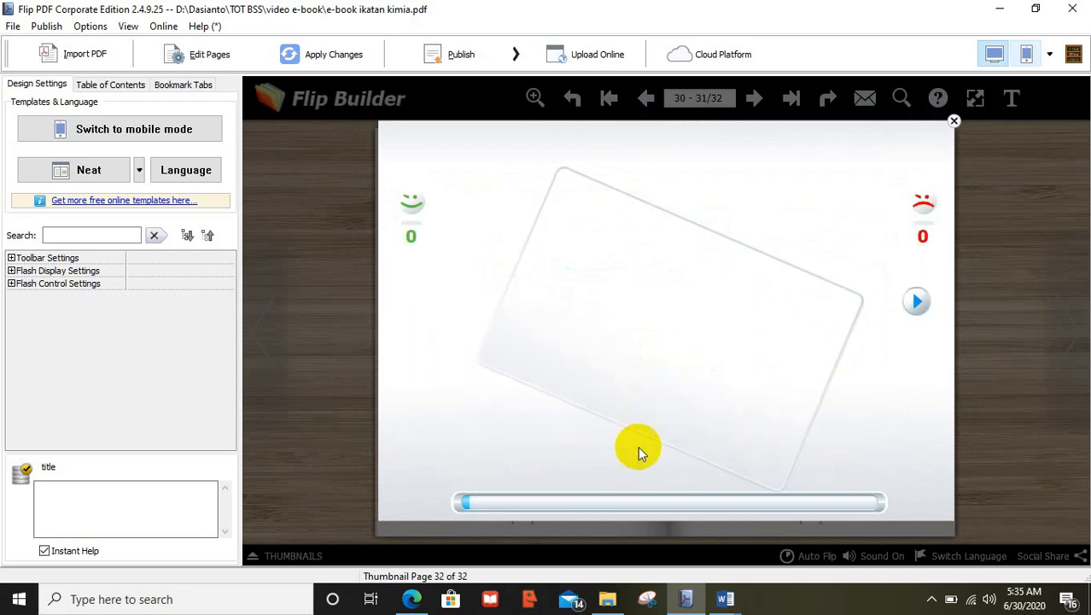
click(536, 355)
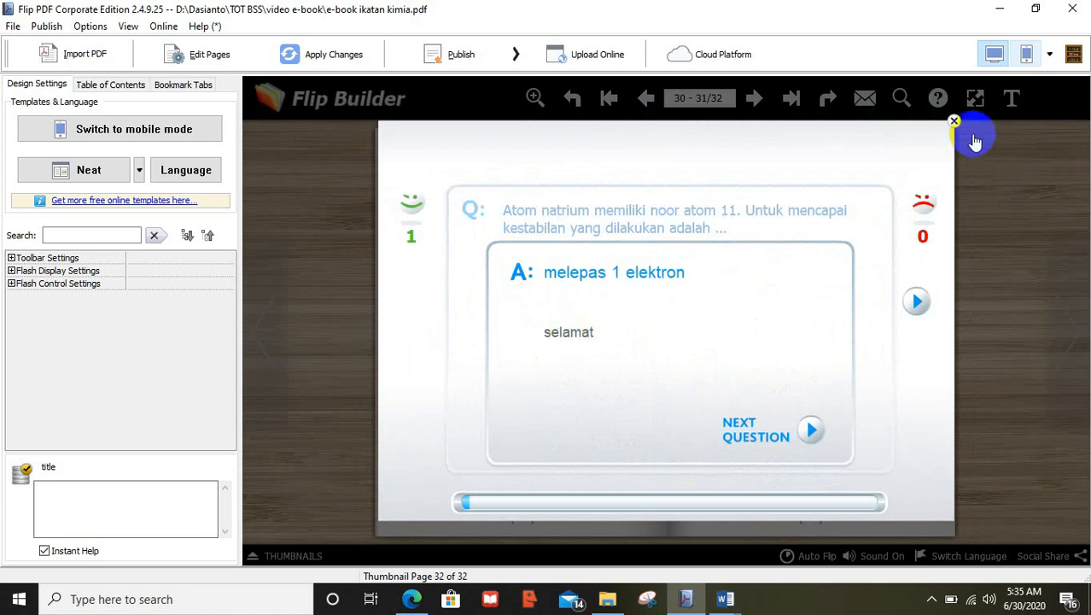
click(953, 122)
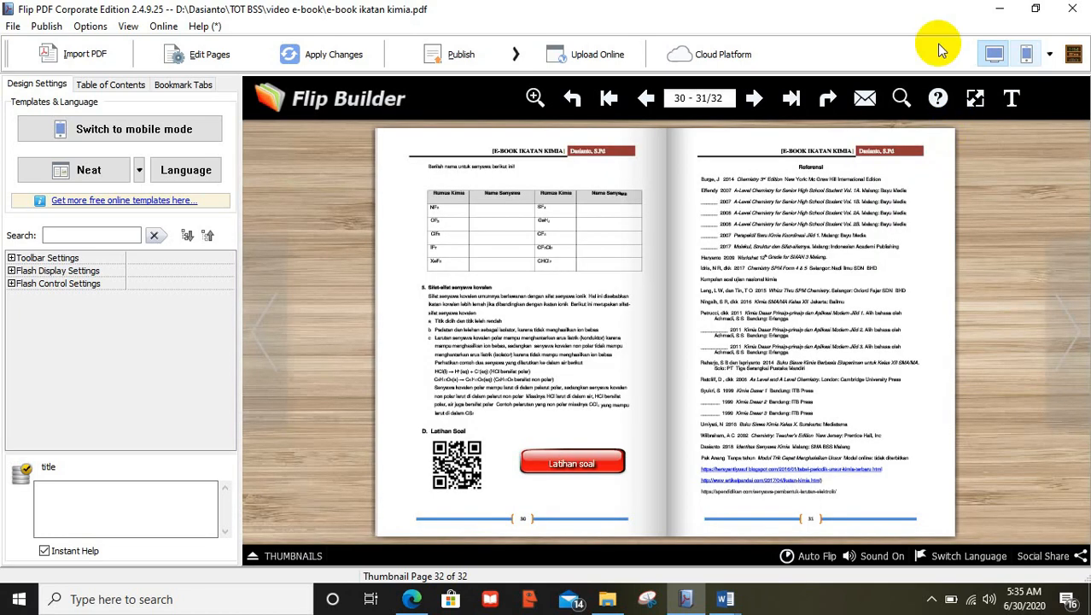
click(189, 64)
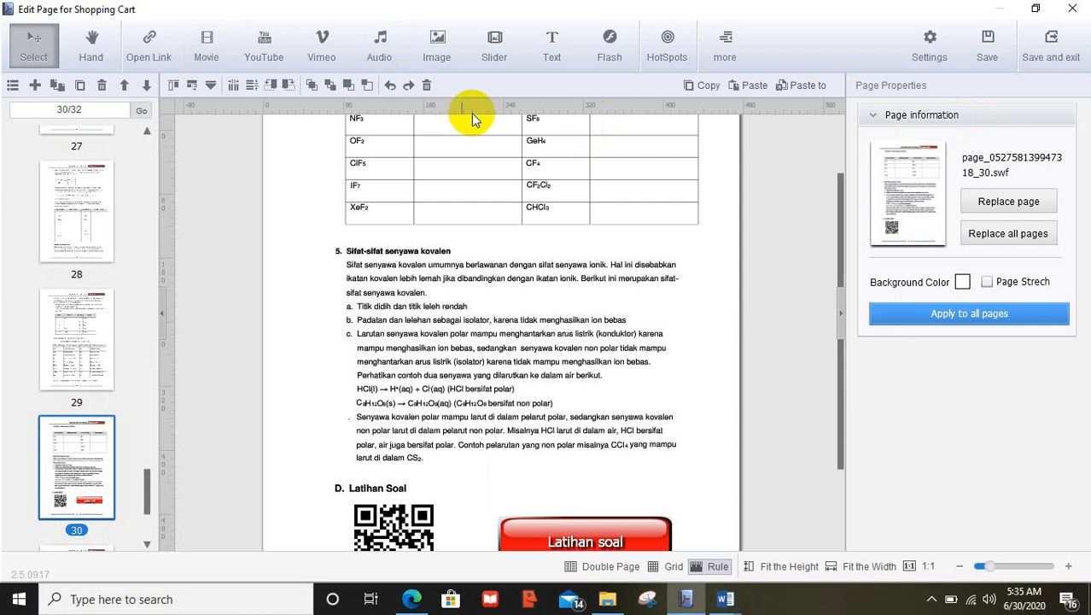
Save and close the page editor, then view the Publish options without choosing one
click(1051, 44)
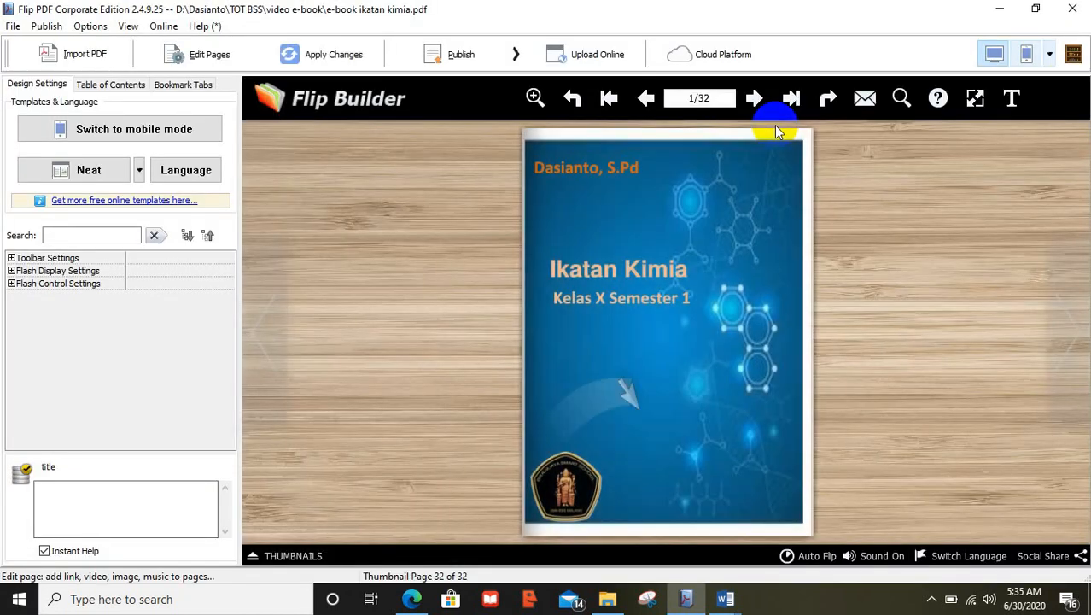
click(461, 57)
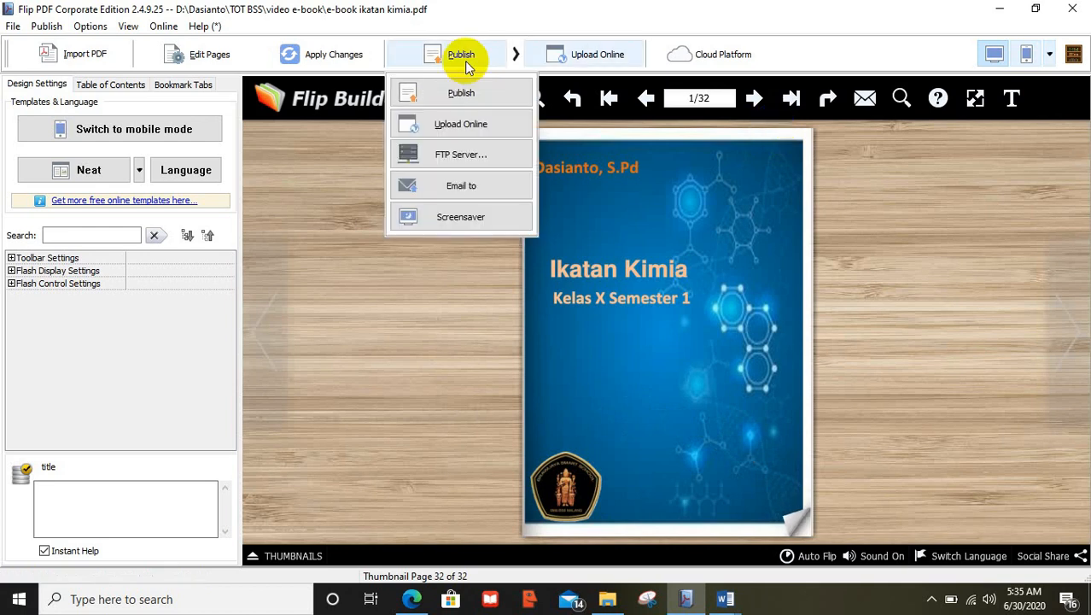
click(352, 109)
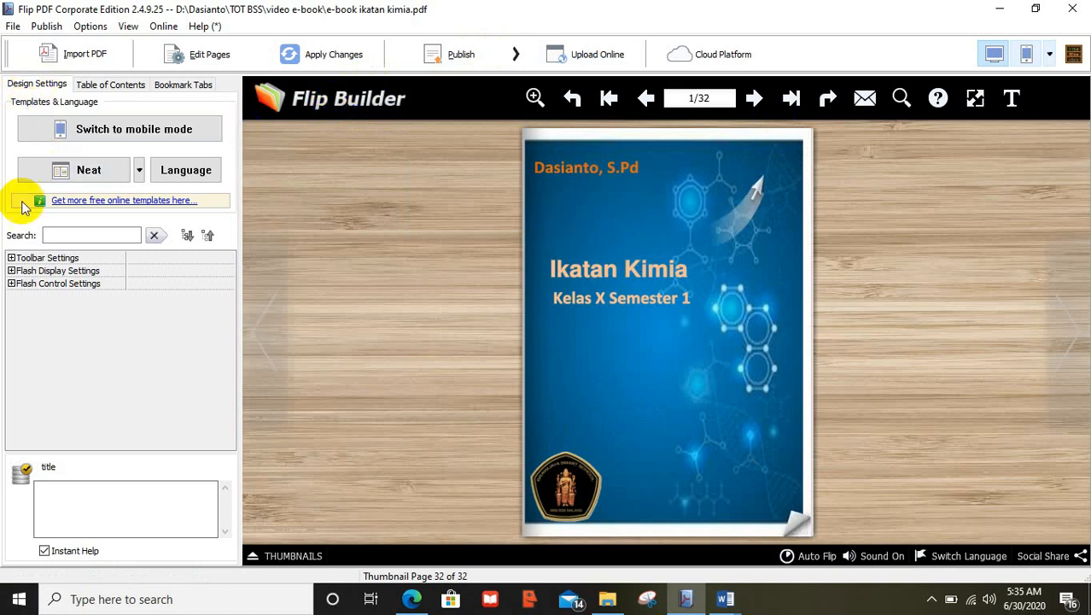
Replace the toolbar Logo Image with SMA_BSS_400x400.png from the TOT BSS folder and apply changes
click(51, 240)
text(logo)
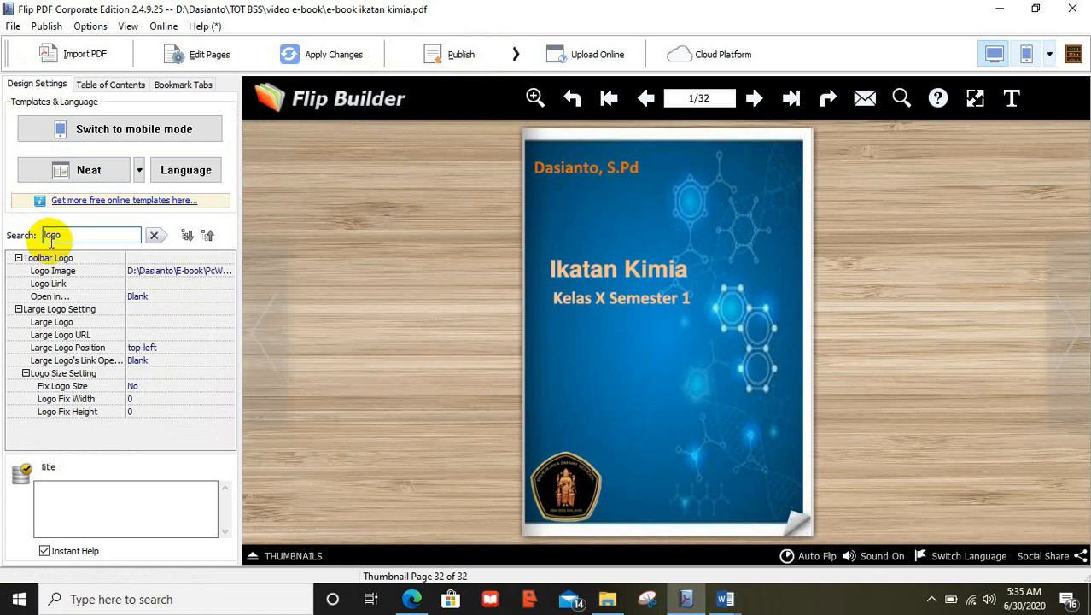
click(198, 274)
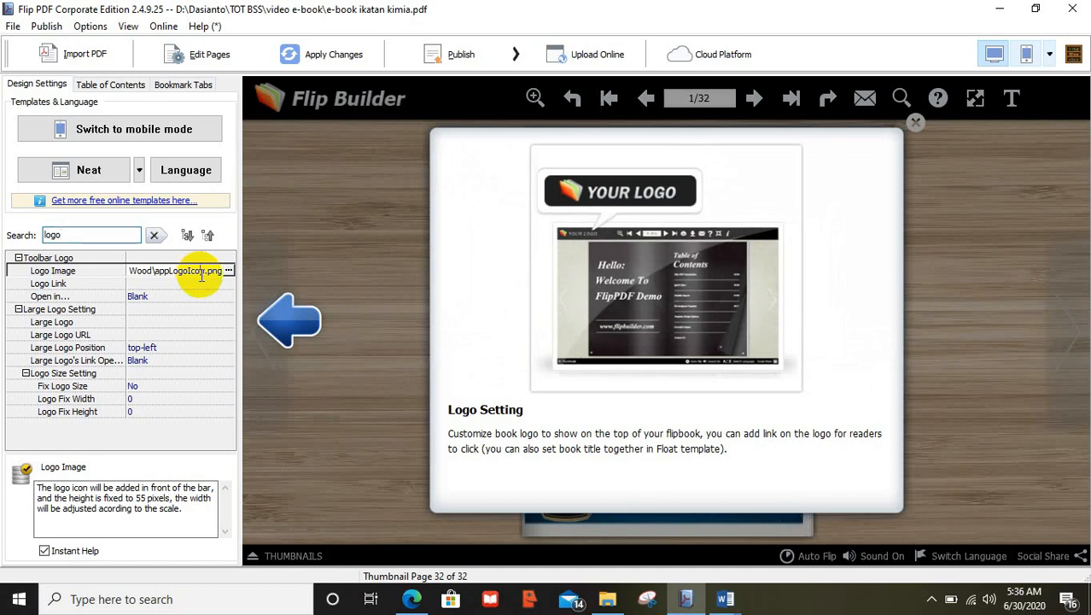
click(201, 274)
key(Delete)
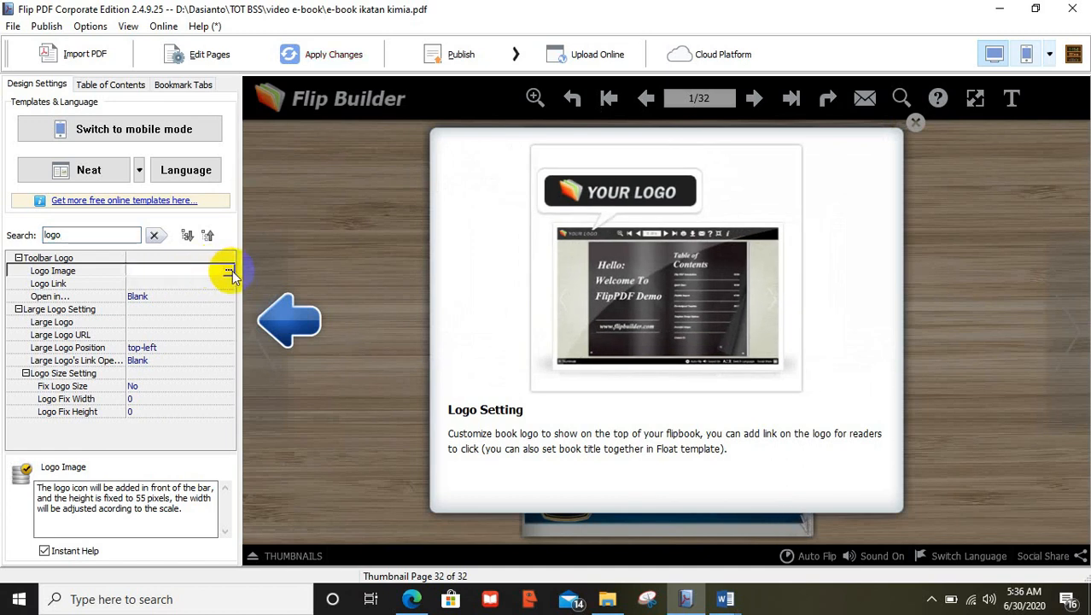
click(229, 270)
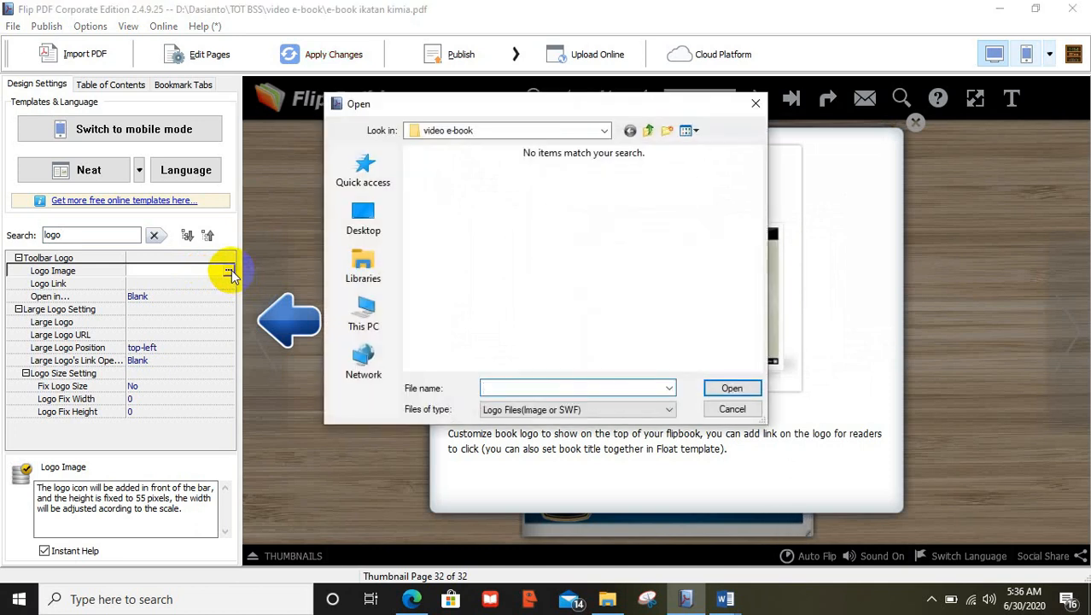
click(649, 131)
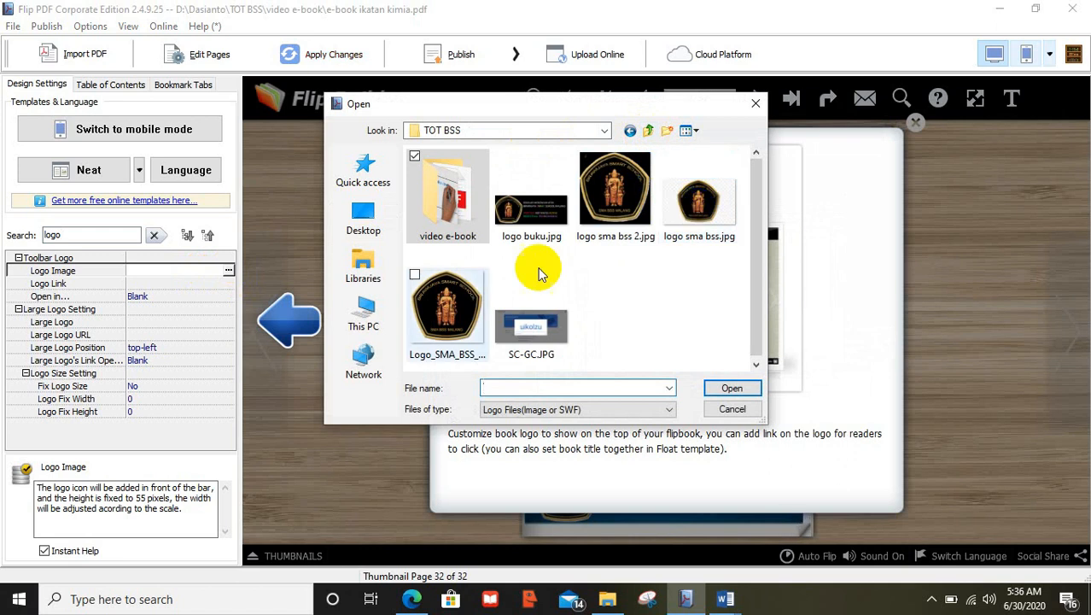
double_click(444, 307)
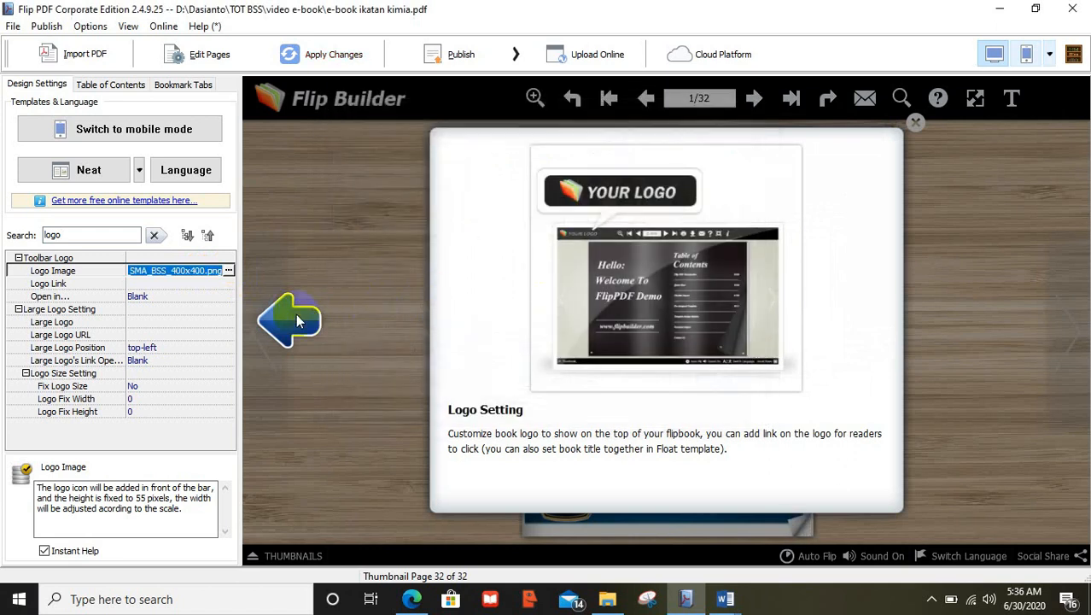
click(350, 256)
click(343, 62)
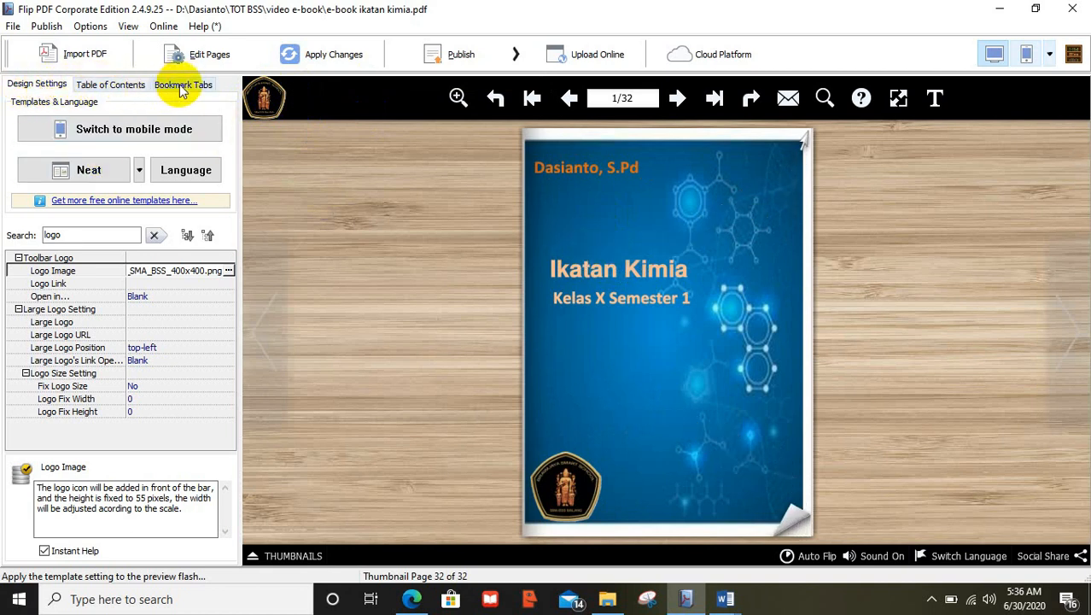
Add Table of Contents bookmarks 'cover' and 'Kd dan indikator', linking the latter to page 2
click(111, 85)
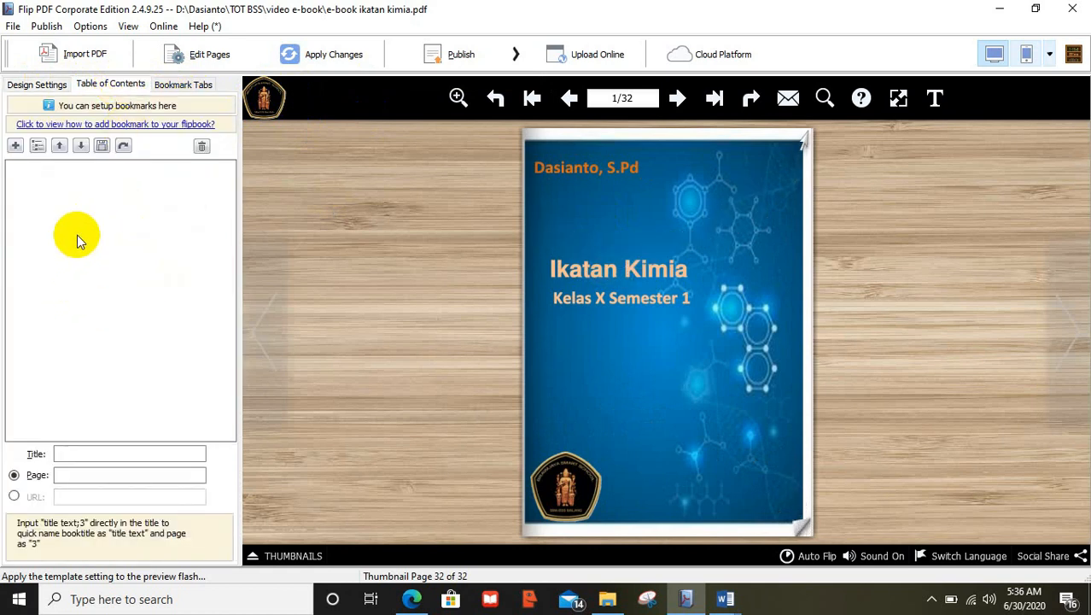
click(15, 146)
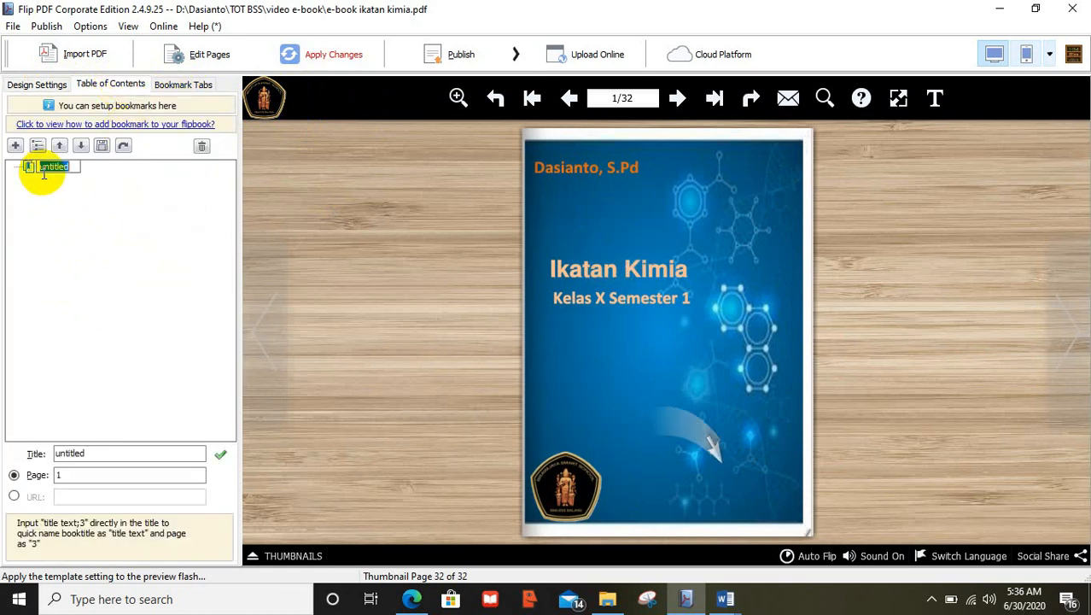
text(cover)
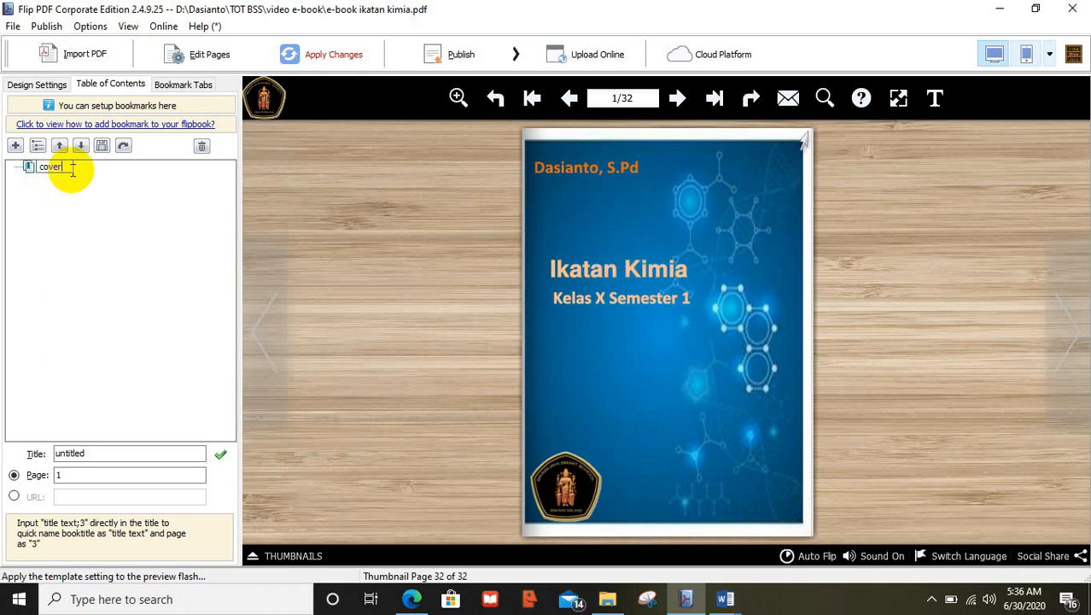
click(93, 475)
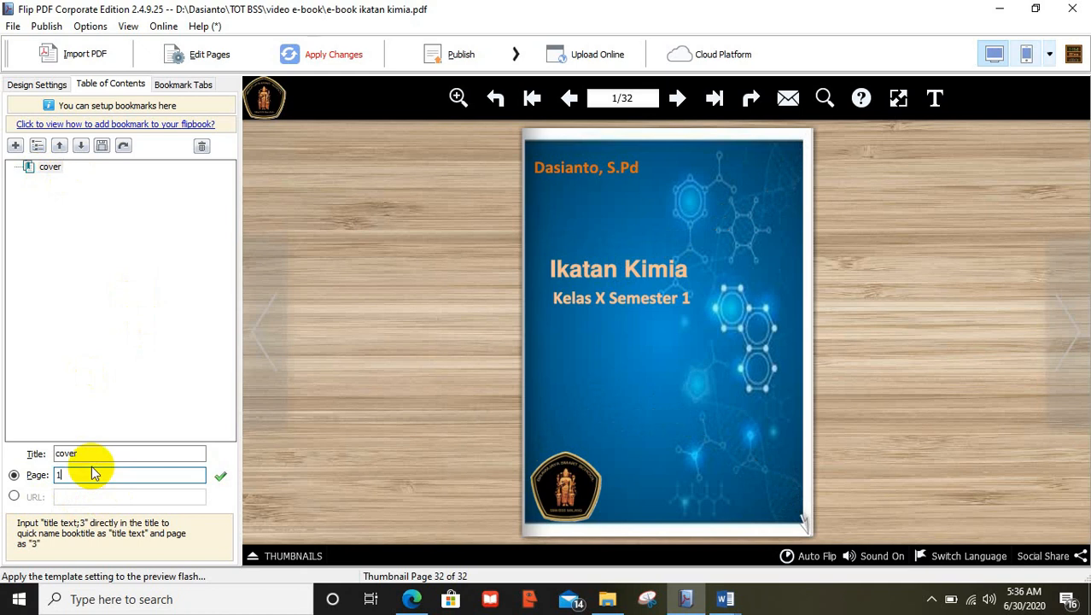
click(15, 146)
key(BackSpace)
text(Kd d)
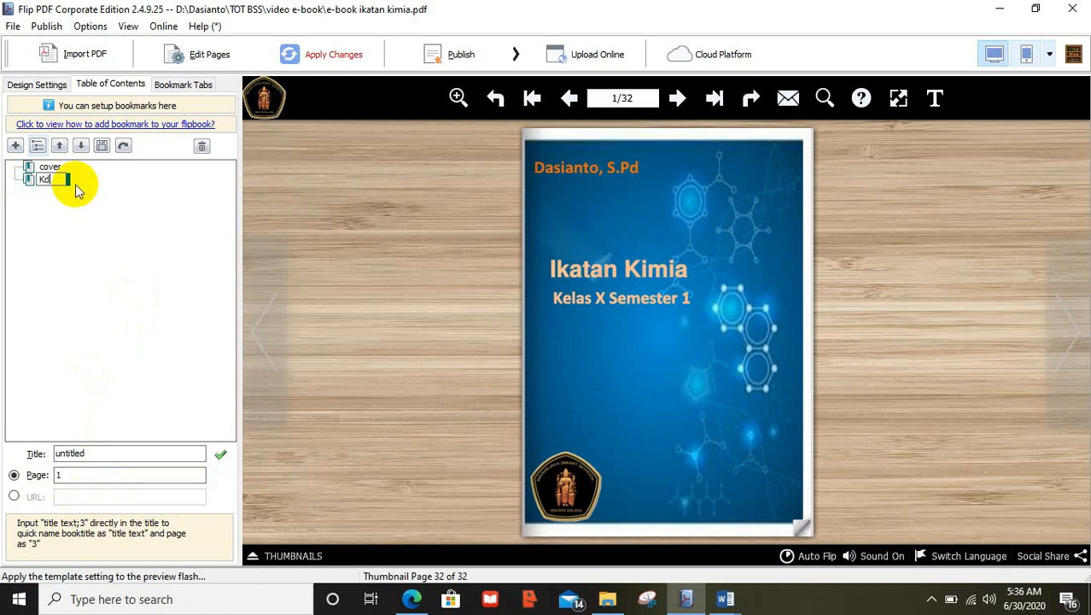
text(an indikator)
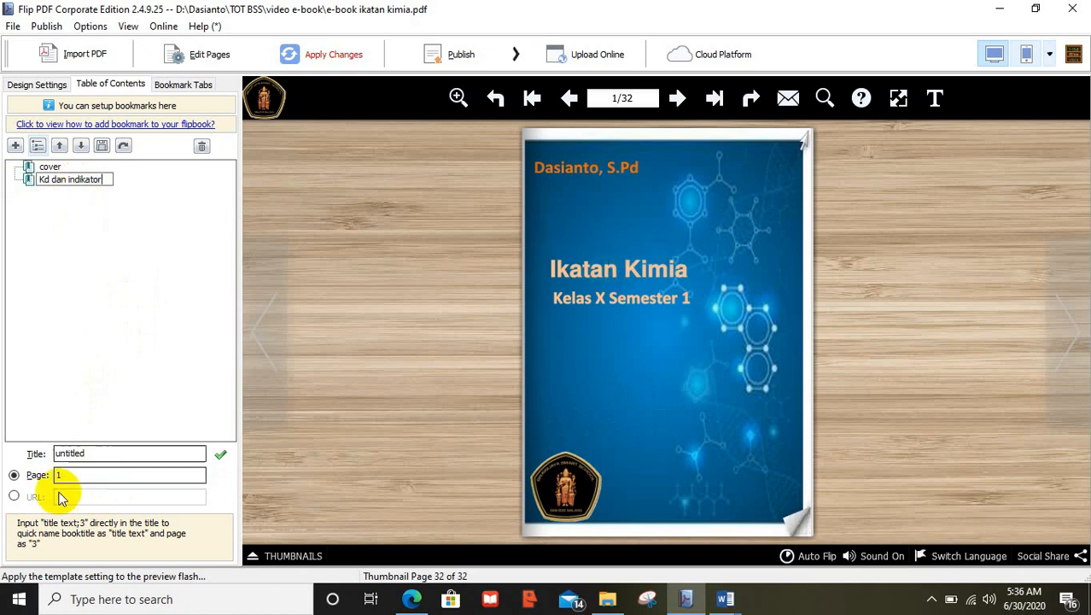
click(47, 178)
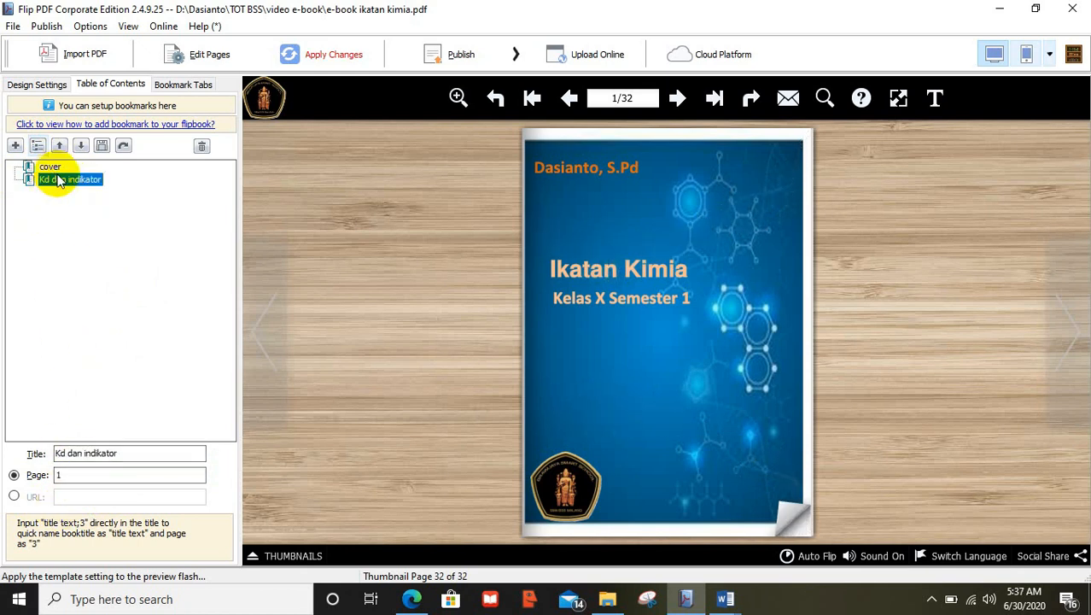
click(82, 480)
text(2)
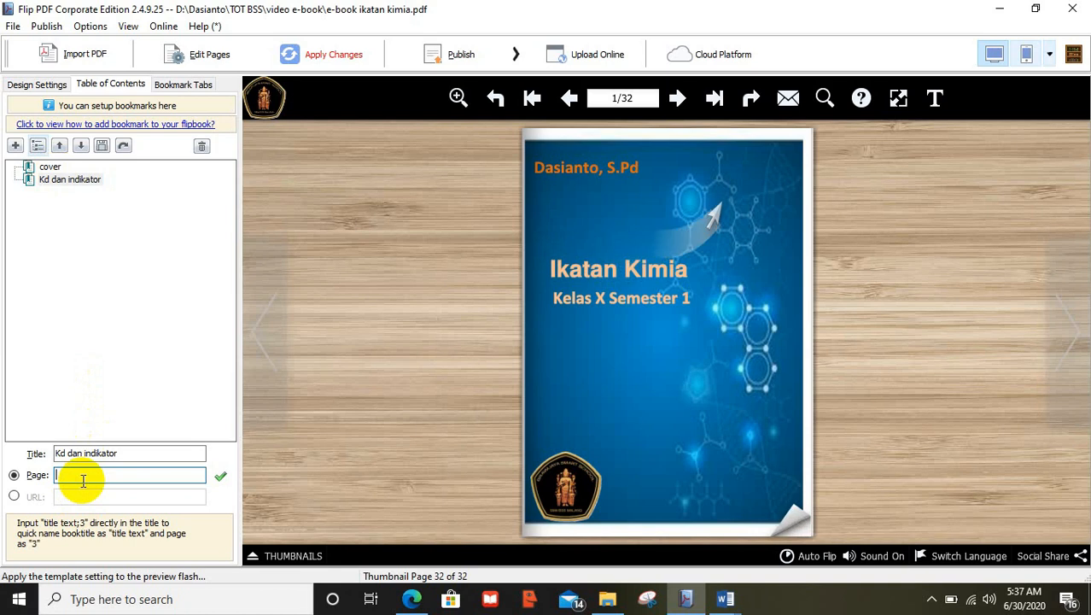
key(Return)
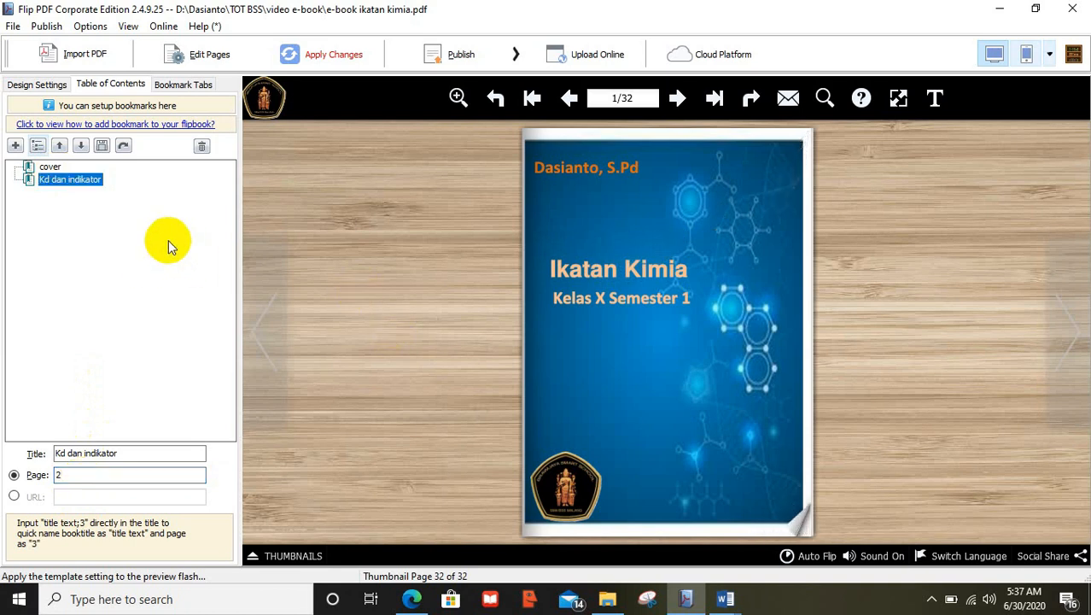
Add 'Kestabilan atom' with child bookmark 'atom logam' pointing to page 2, and apply changes
click(17, 147)
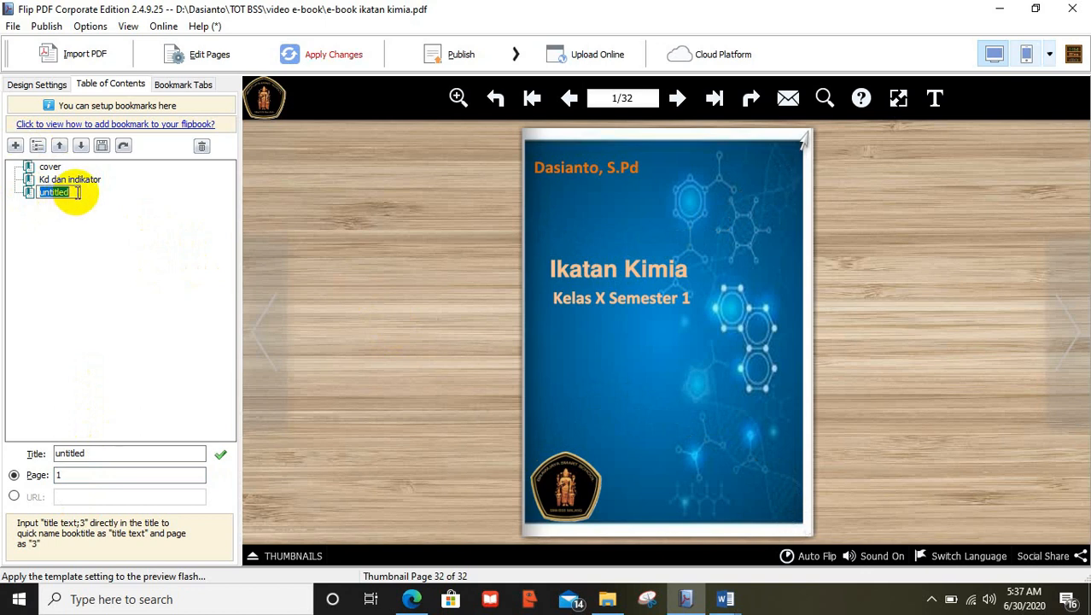
text(Kel)
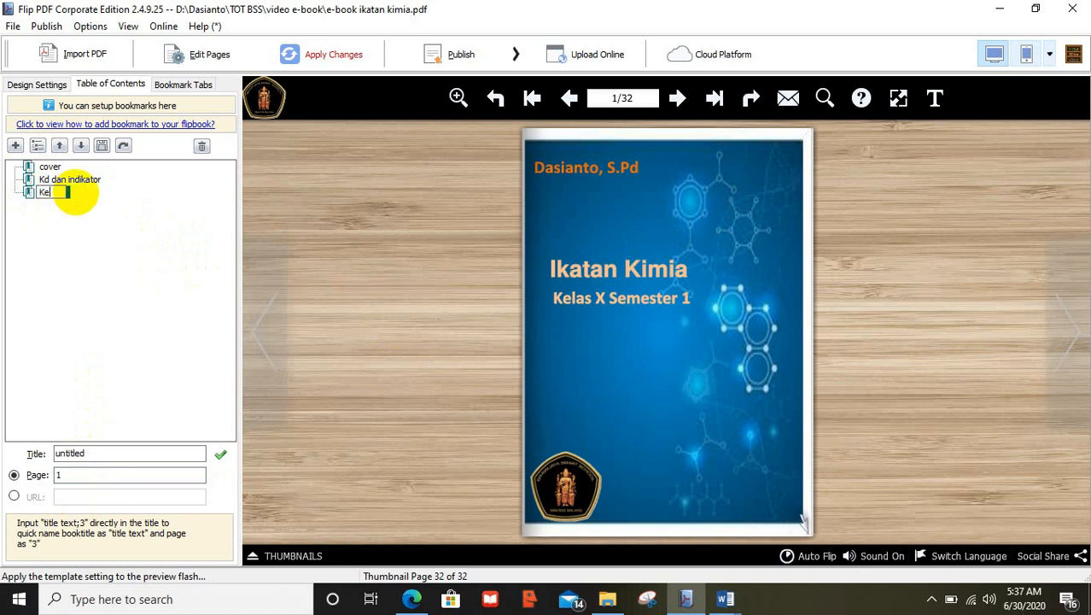
text(i)
text(bil)
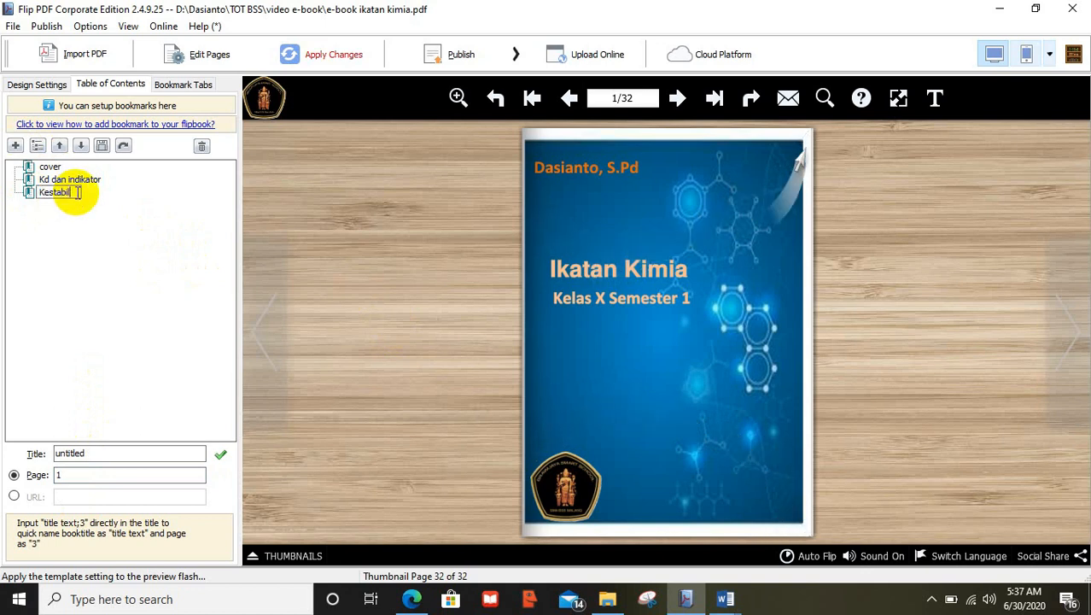
text(an atom)
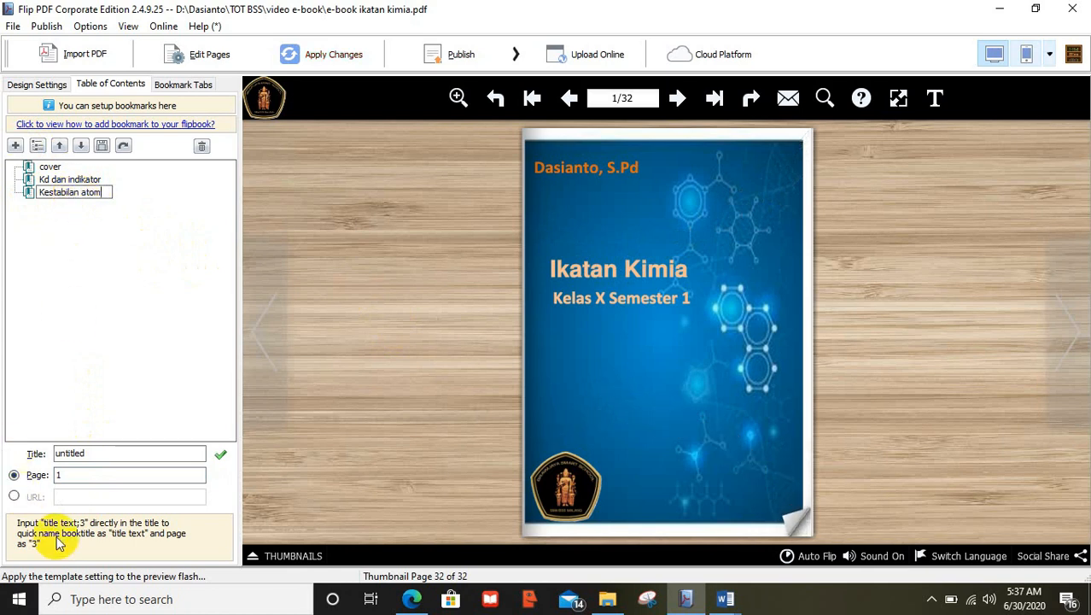
click(74, 475)
key(BackSpace)
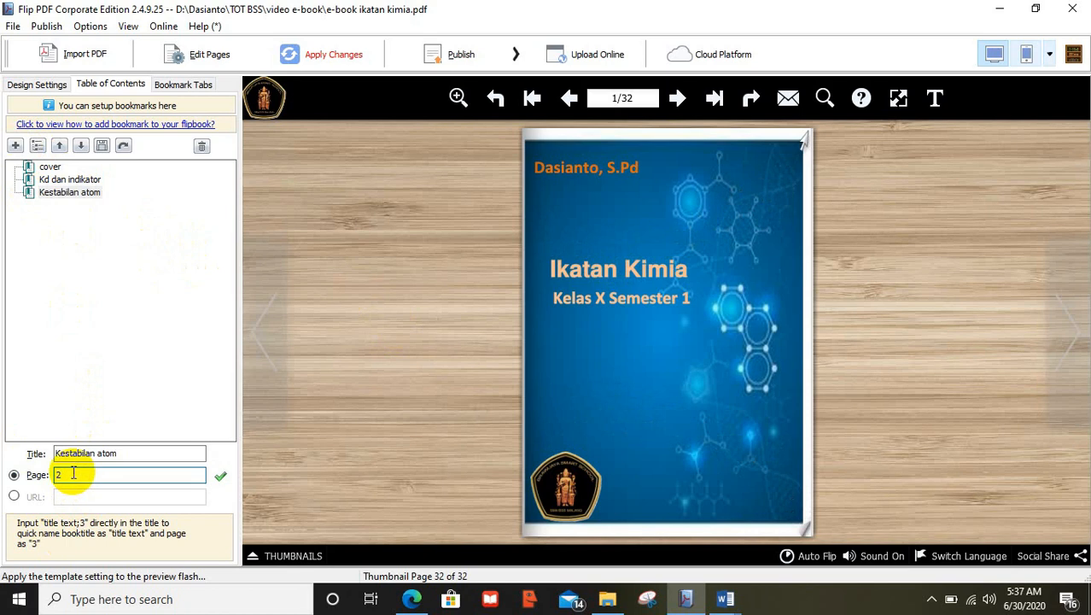
click(39, 146)
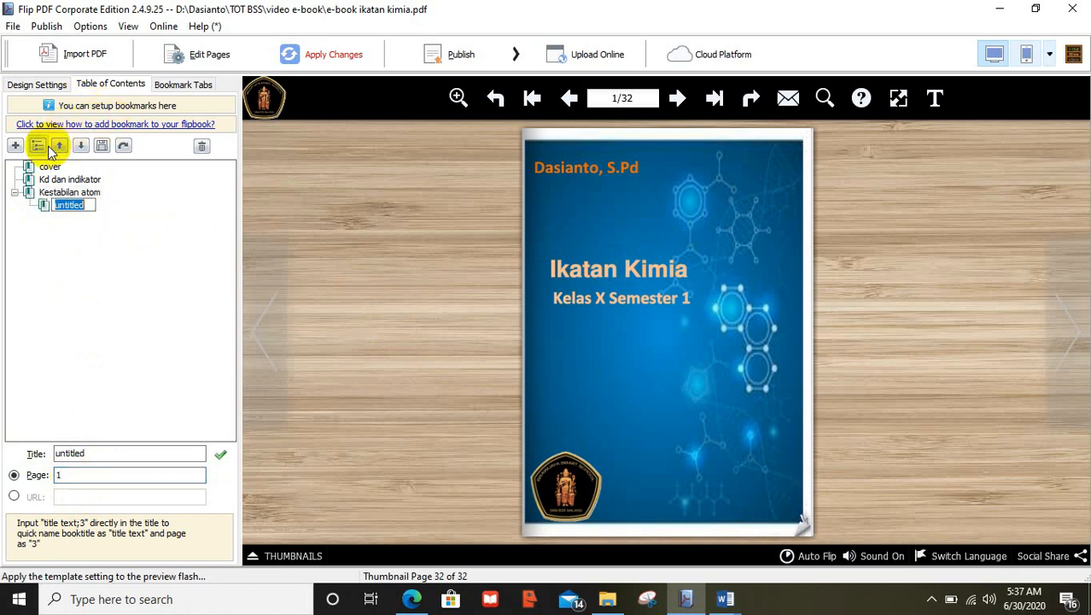
key(BackSpace)
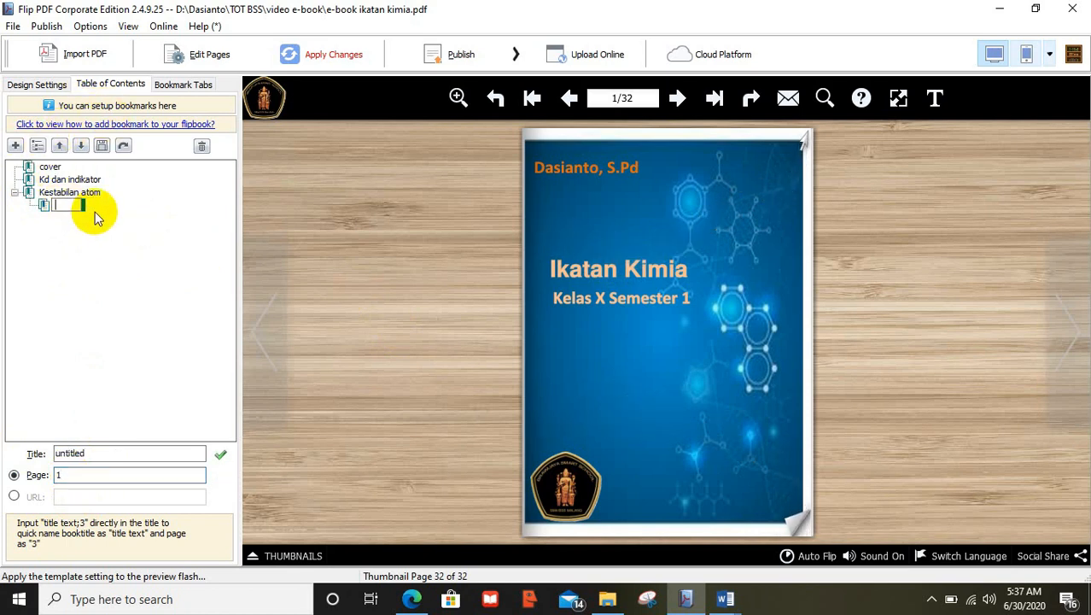
text(atom logam)
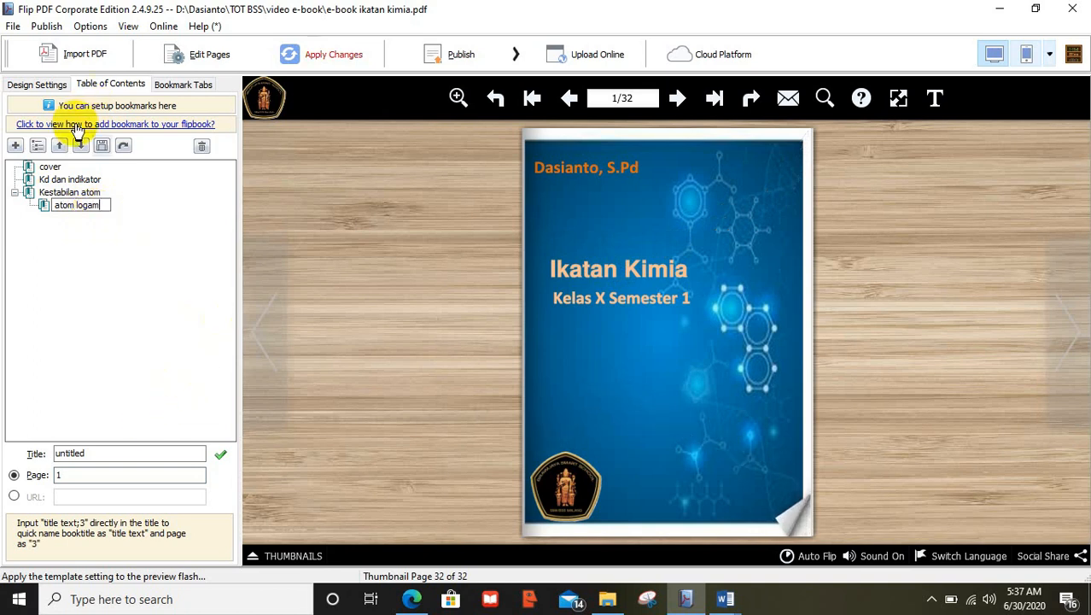
click(75, 205)
click(49, 206)
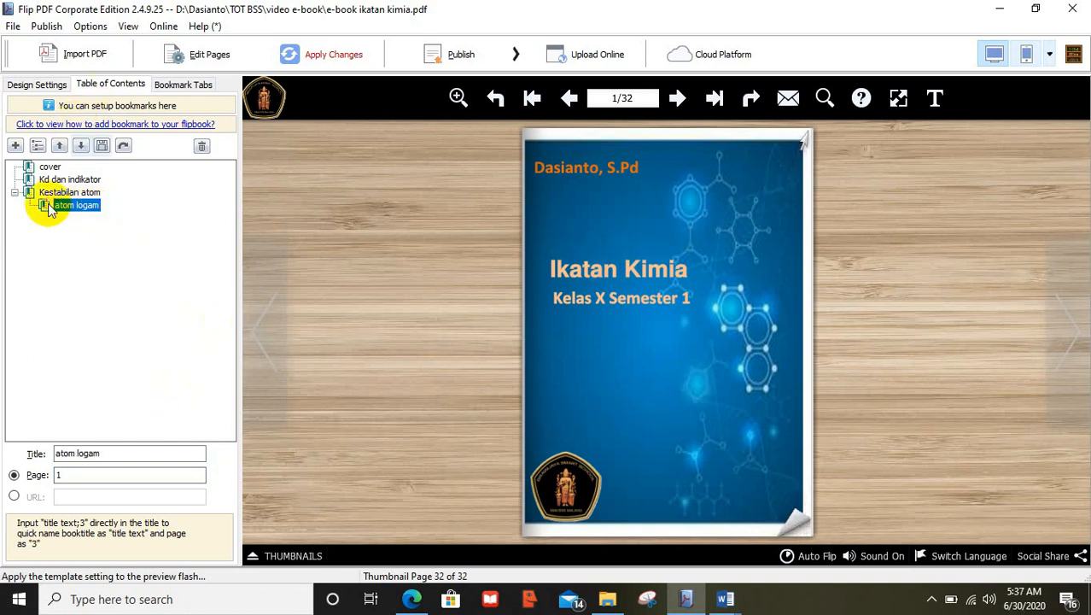
click(54, 475)
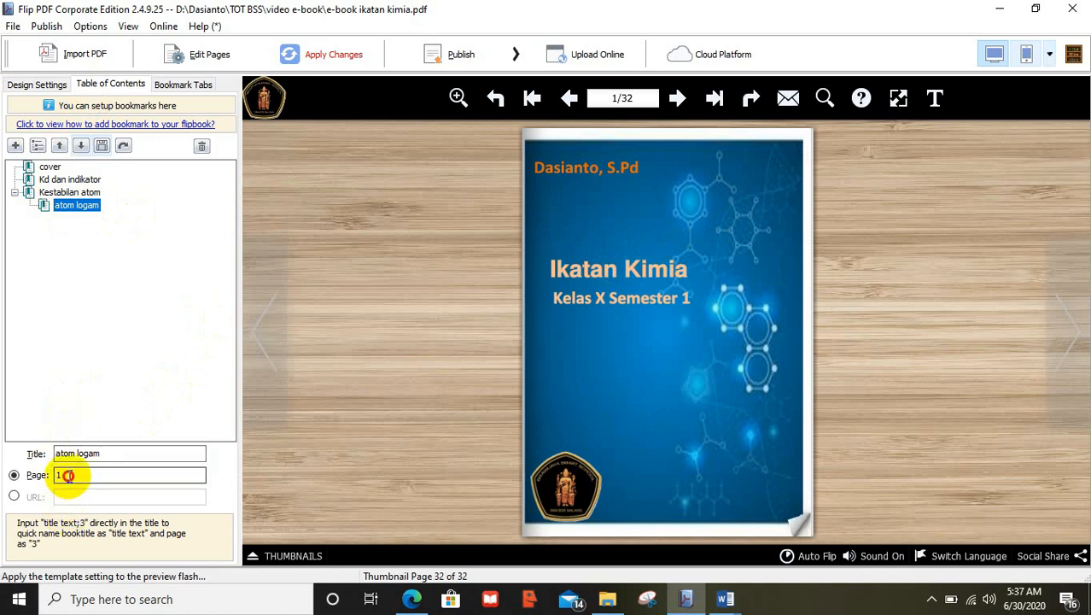
text(2)
key(Return)
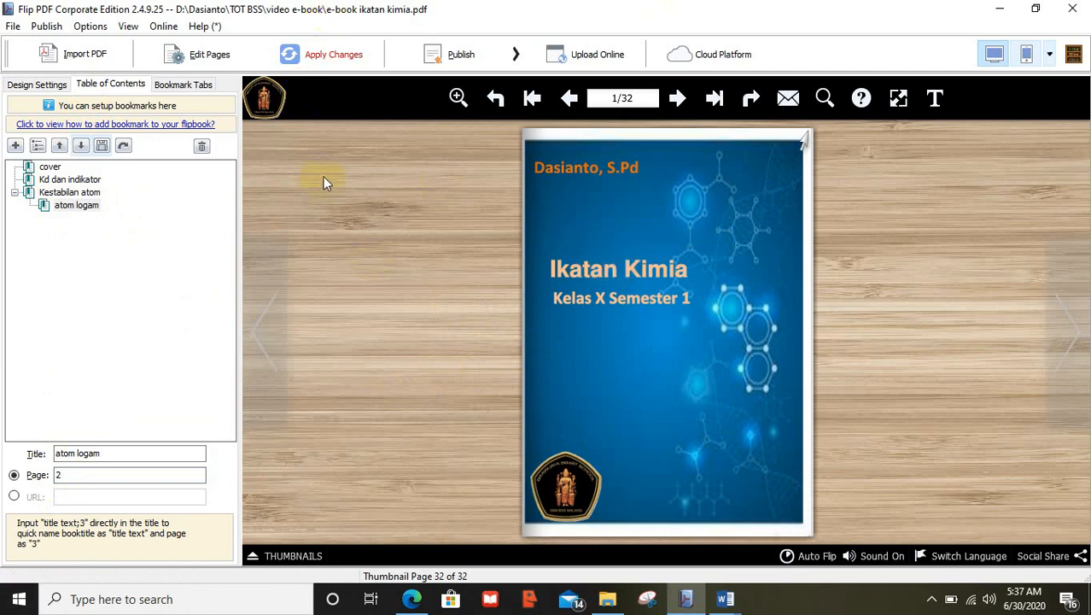
click(330, 57)
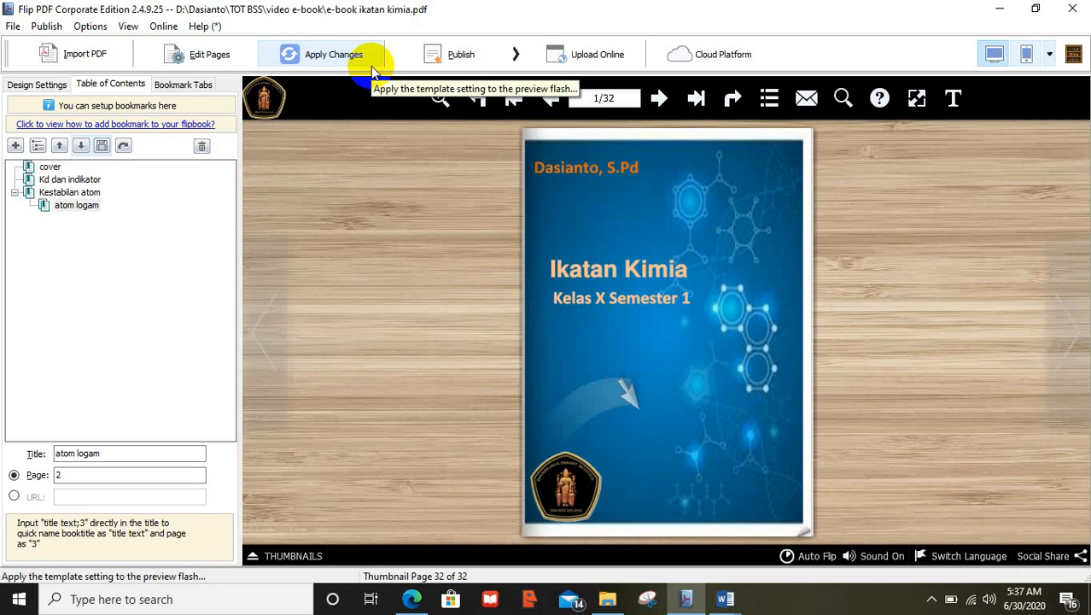
Set the background Sound File to Walking In The Rain.mp3 from the E-book folder and apply it
click(37, 84)
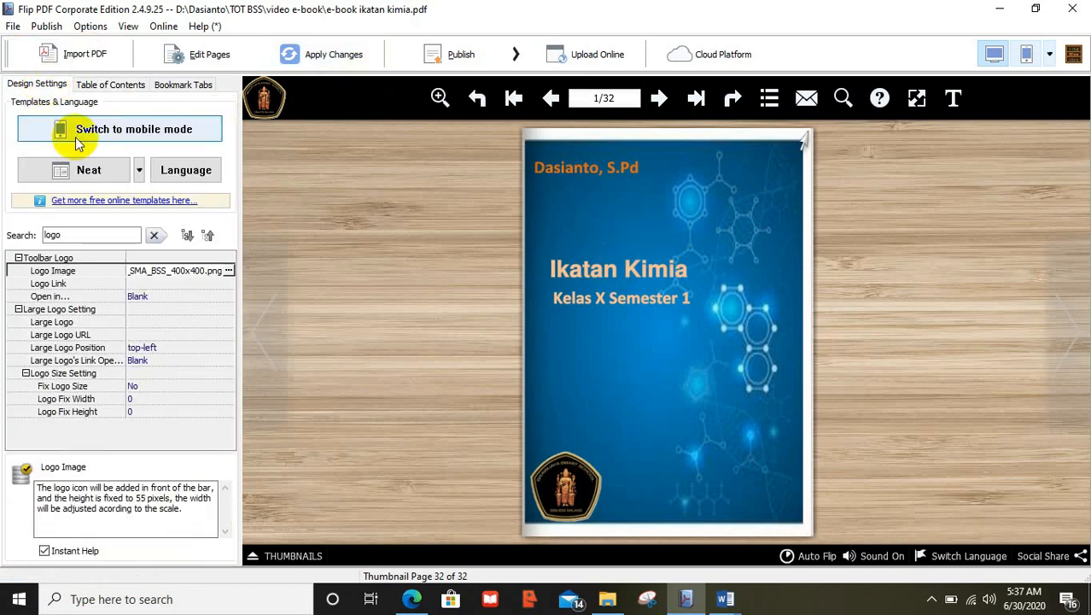
key(BackSpace)
key(BackSpace)
key(BackSpace)
key(BackSpace)
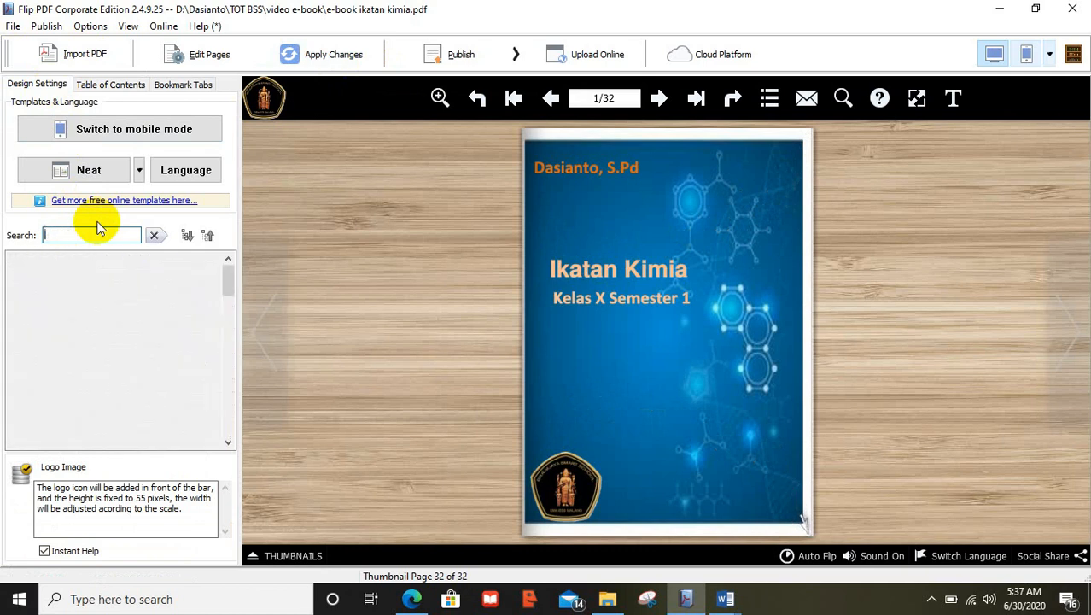
text(sound)
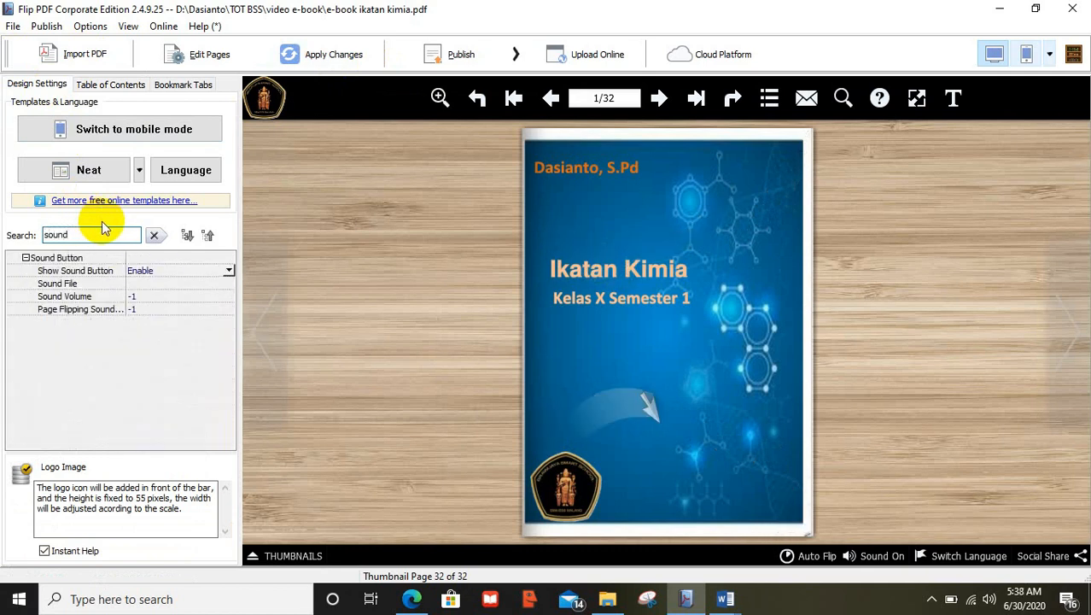
click(170, 272)
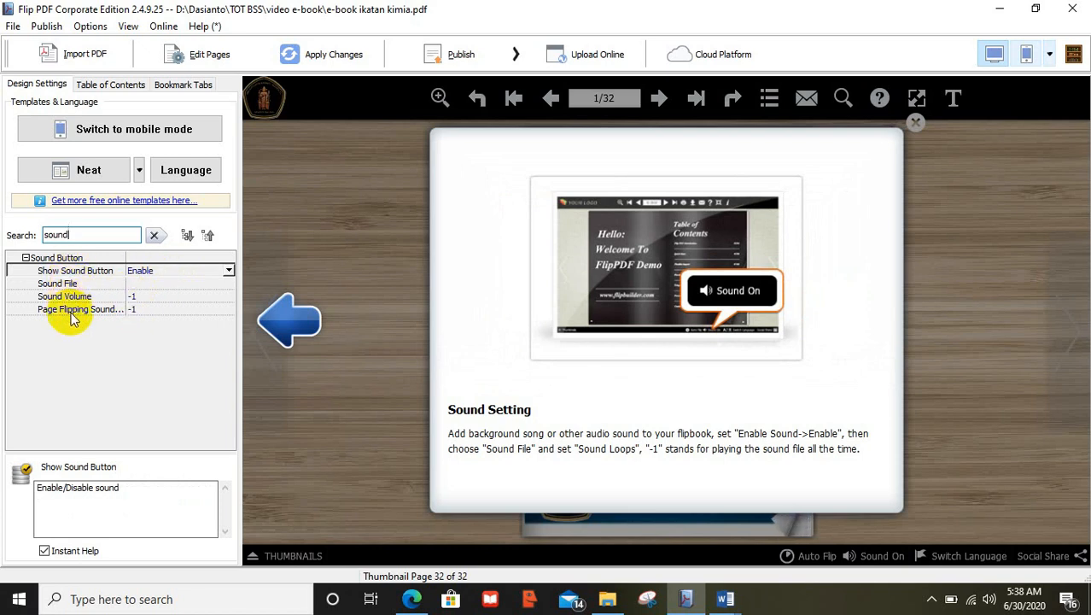
click(71, 309)
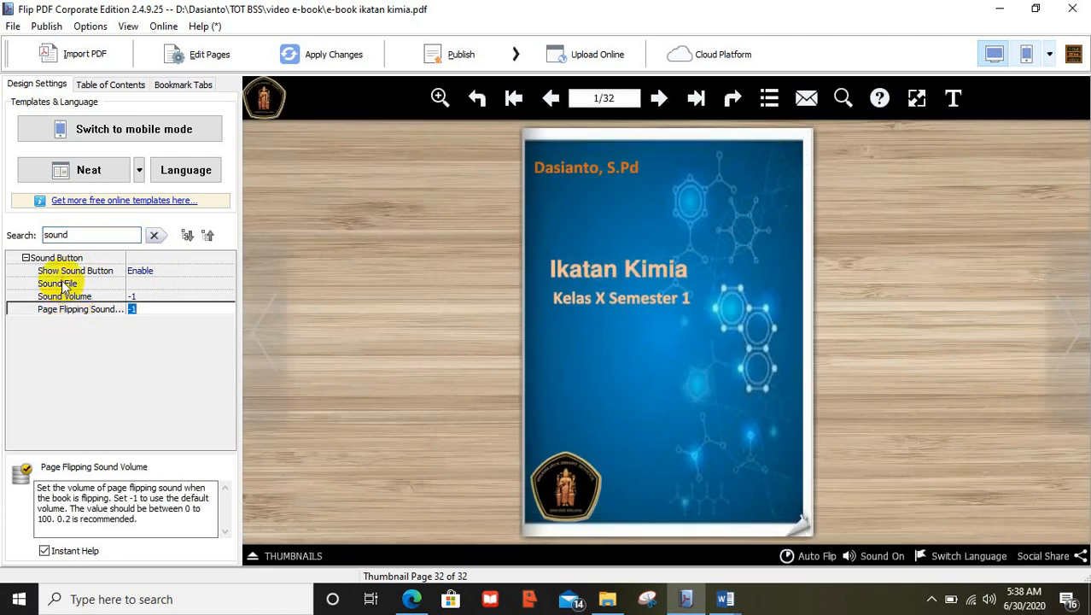
click(59, 284)
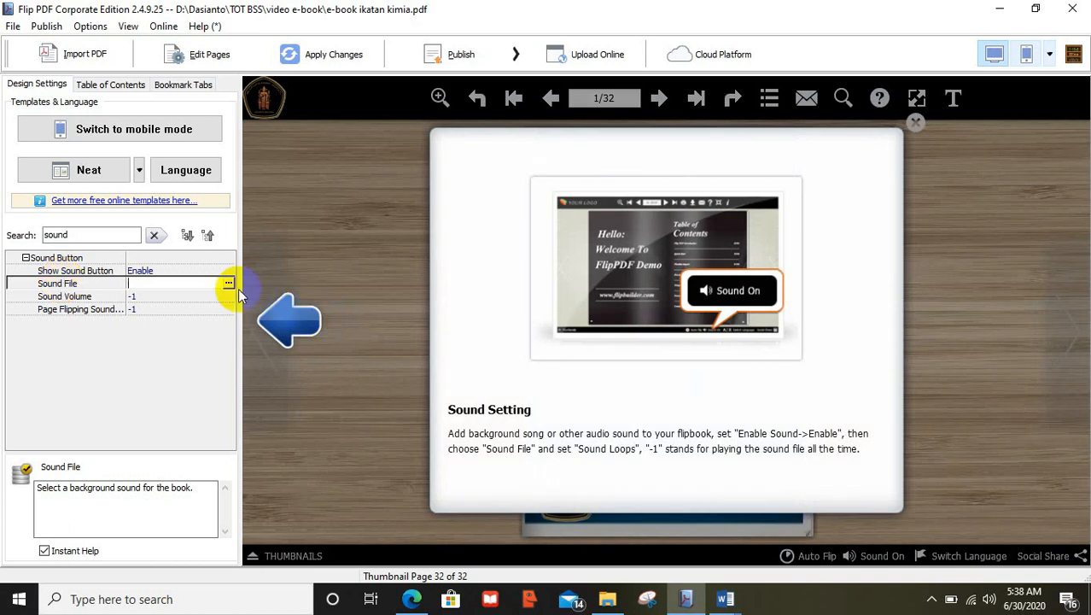
click(229, 284)
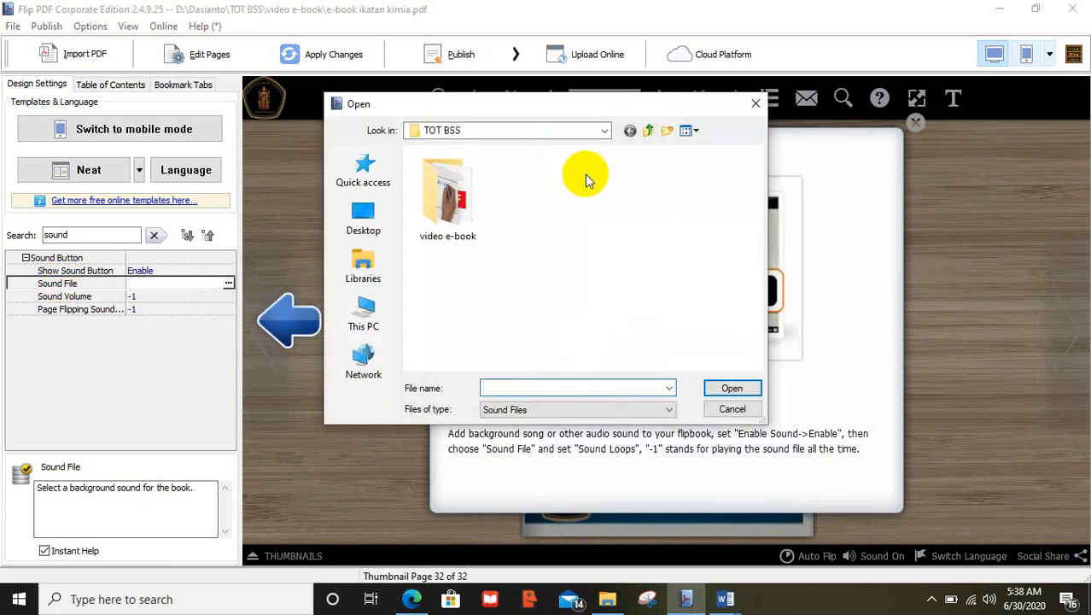
click(651, 131)
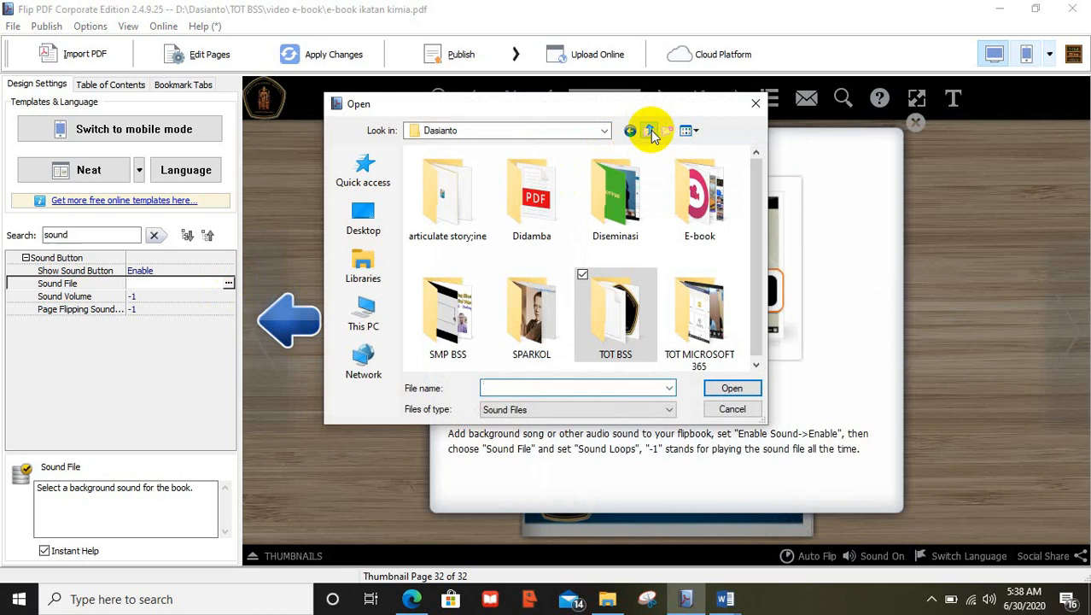
double_click(687, 203)
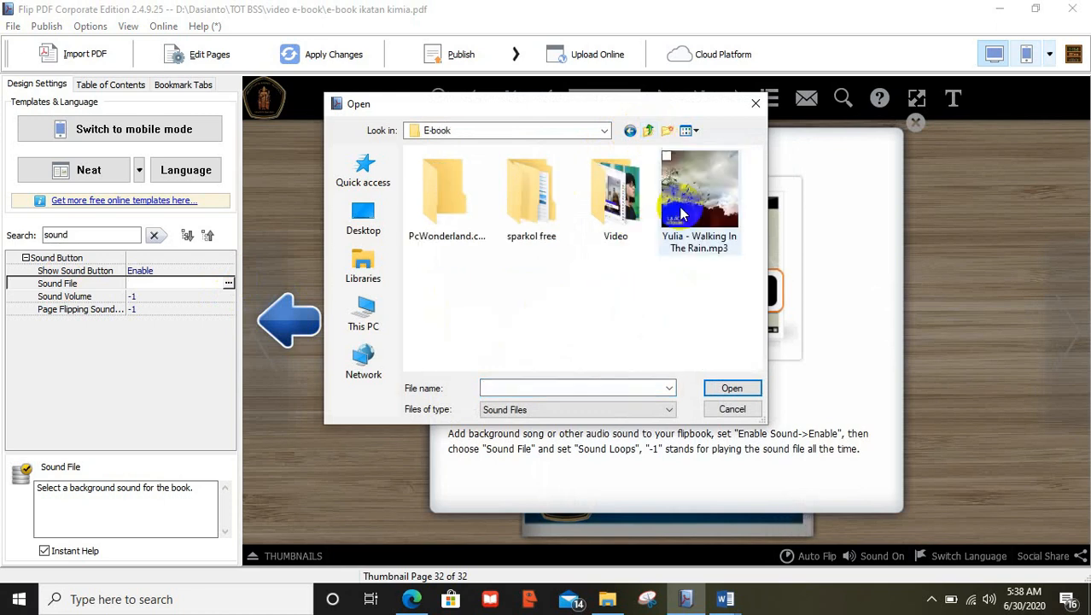
double_click(691, 201)
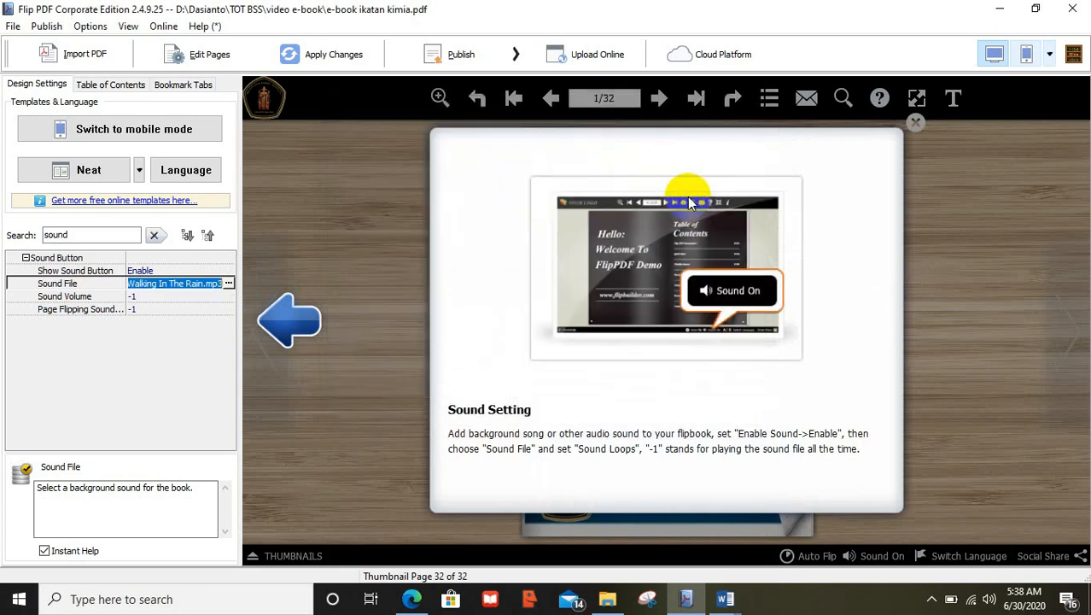
click(336, 273)
Apply the settings, page through the spreads, and play the embedded video on page 5
click(350, 54)
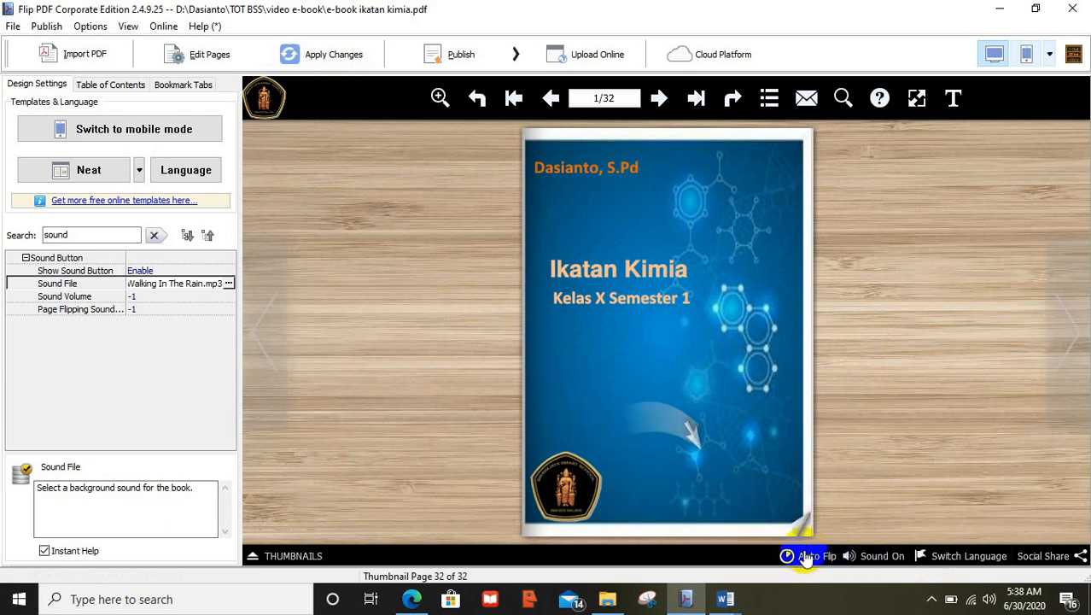
click(654, 108)
click(654, 108)
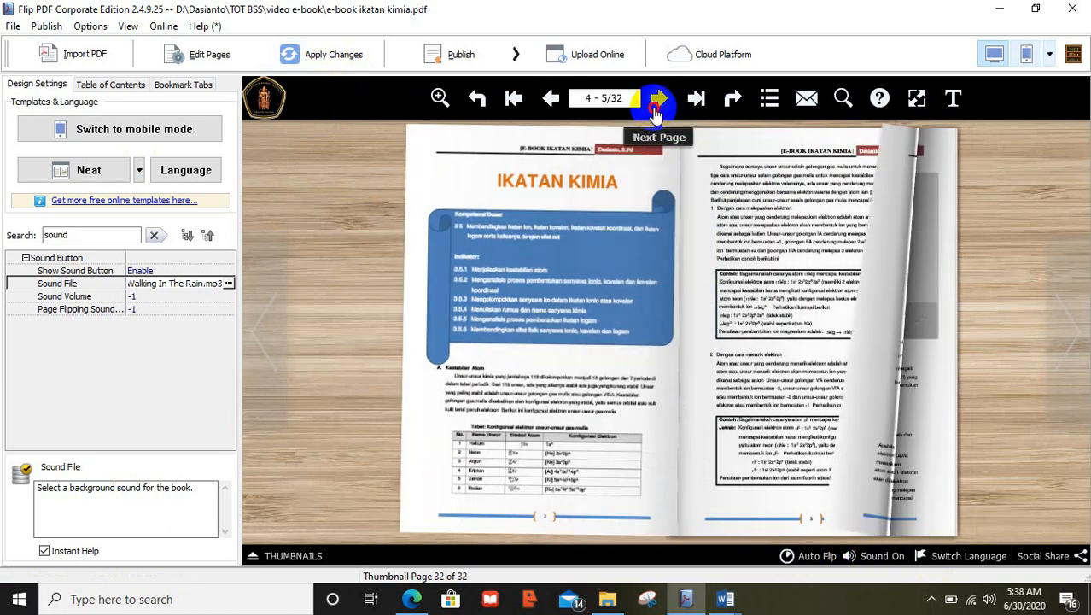
click(654, 109)
click(653, 111)
click(550, 98)
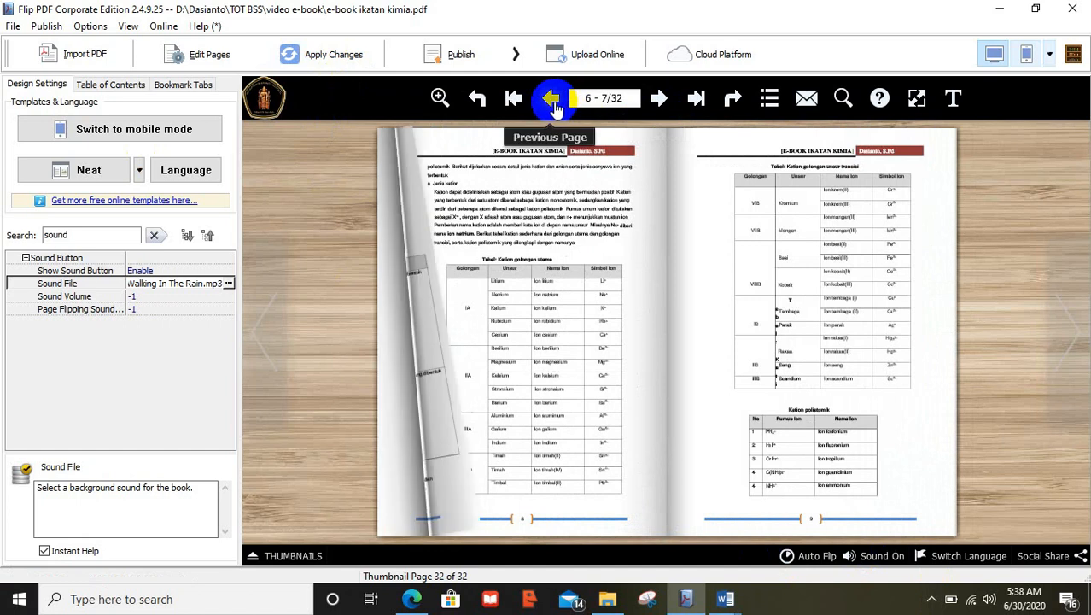
click(551, 98)
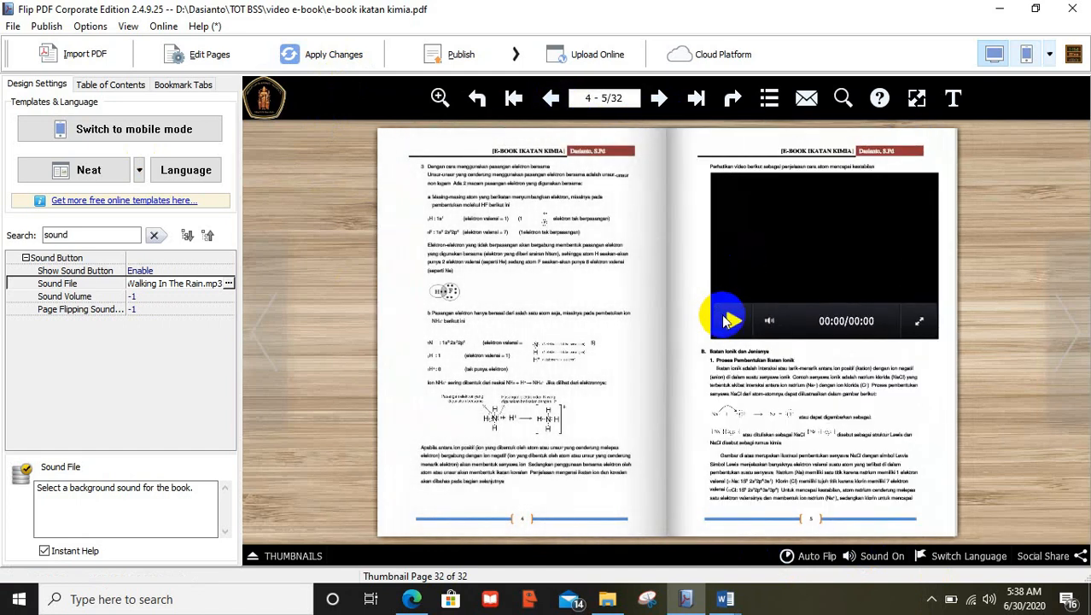
click(732, 321)
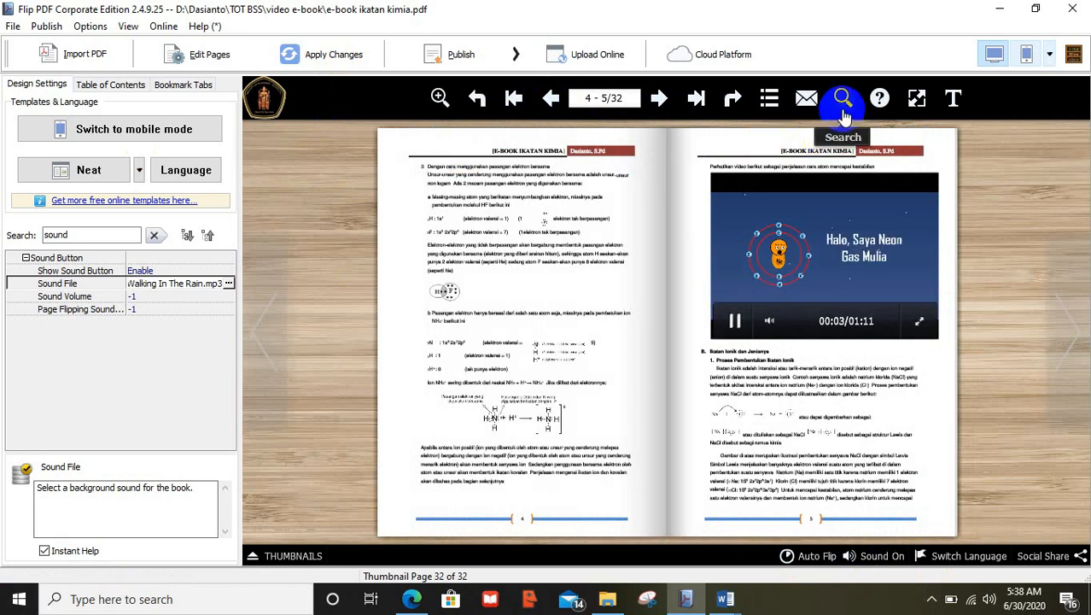
Turn the page-flip sound off and return to pages 2–3
click(875, 556)
click(733, 316)
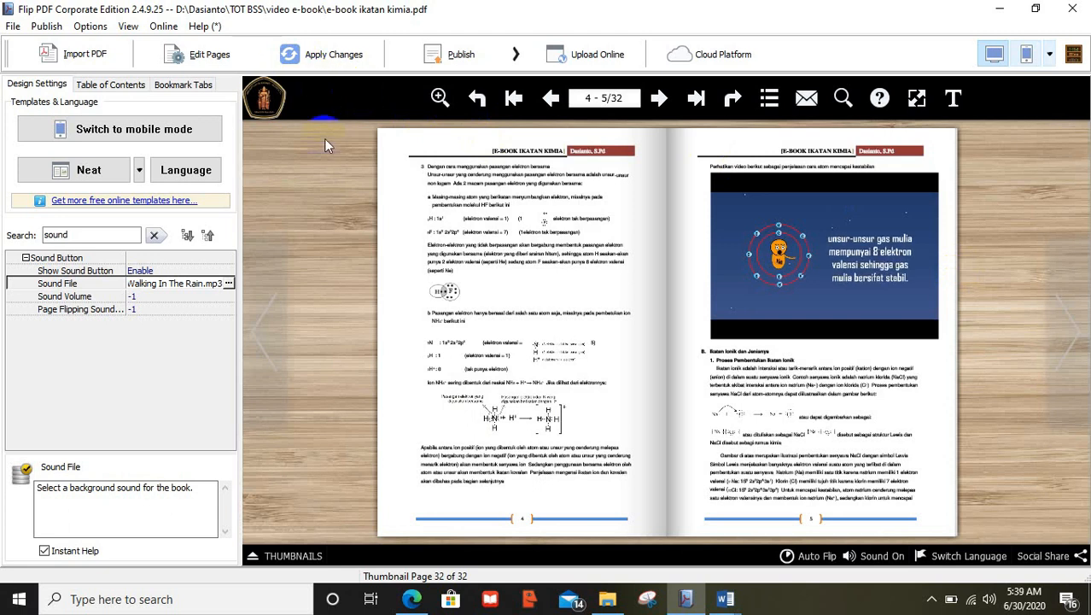
click(553, 99)
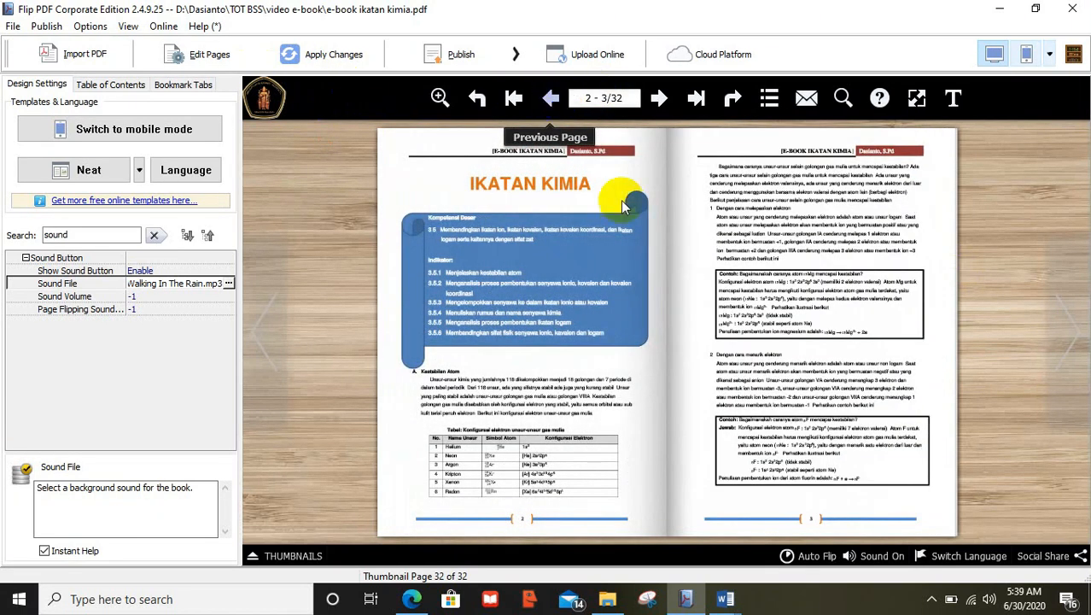
click(874, 551)
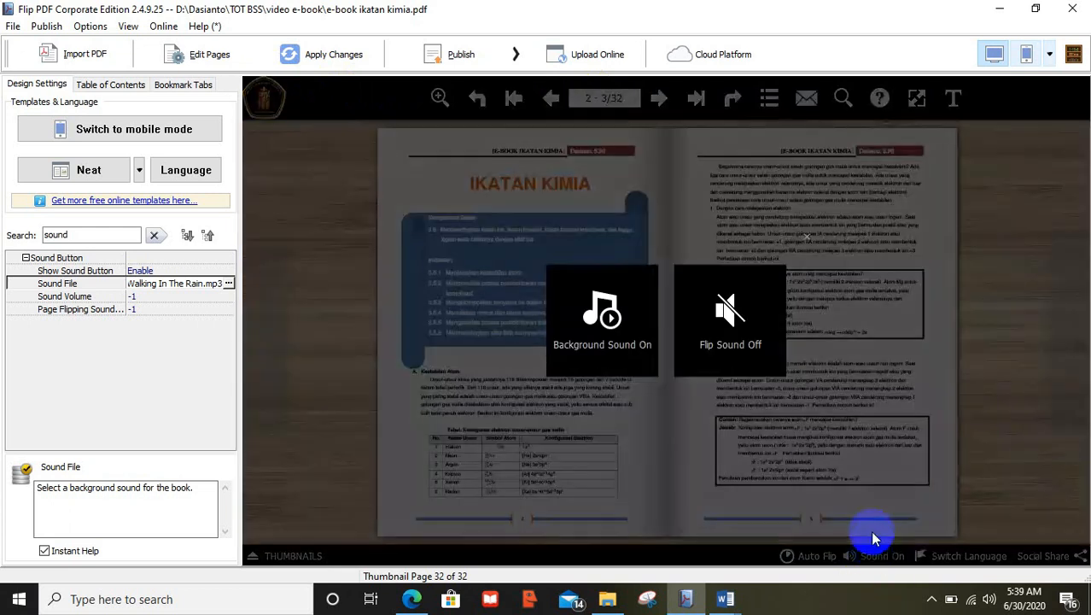
click(733, 341)
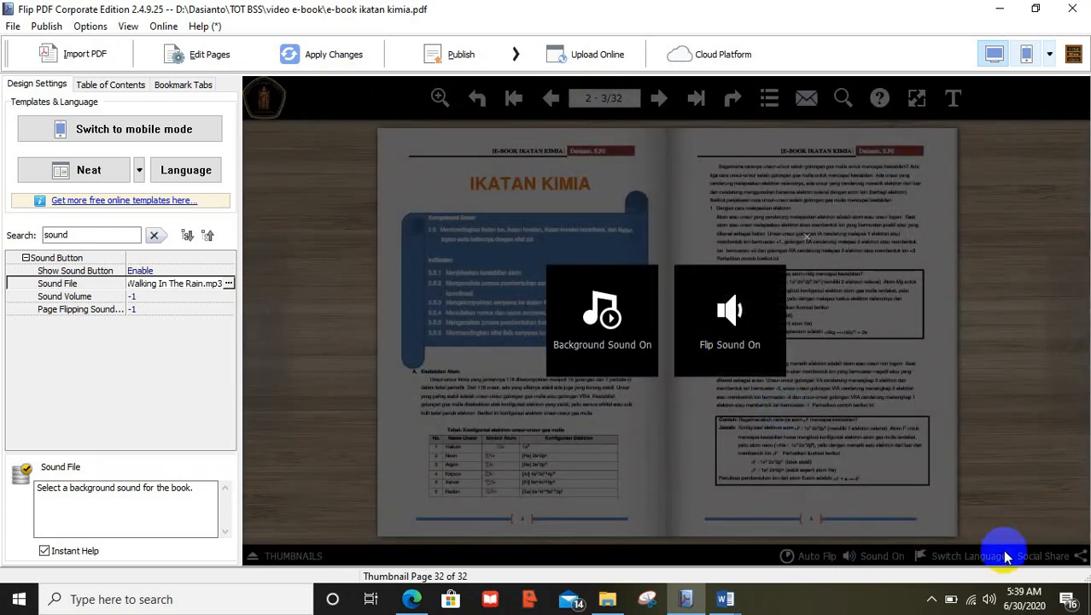
click(989, 599)
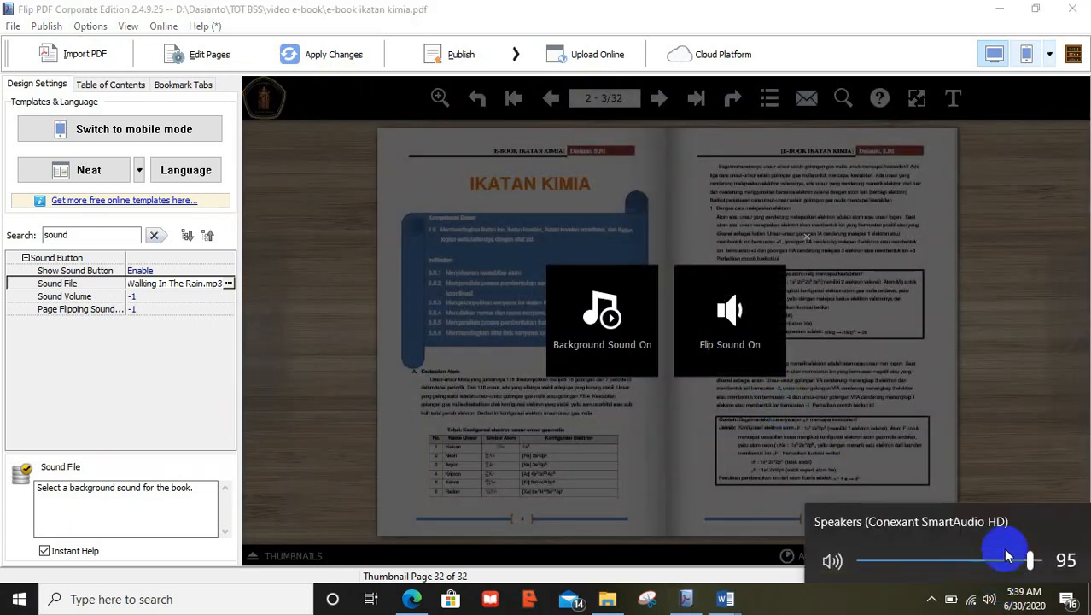
drag(1025, 558, 860, 586)
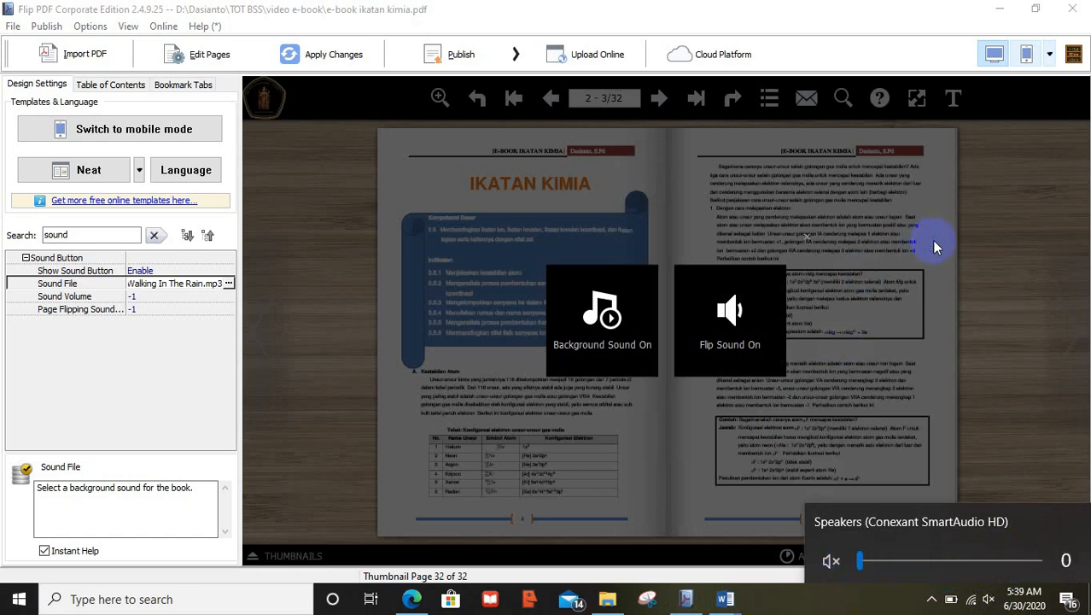
click(980, 243)
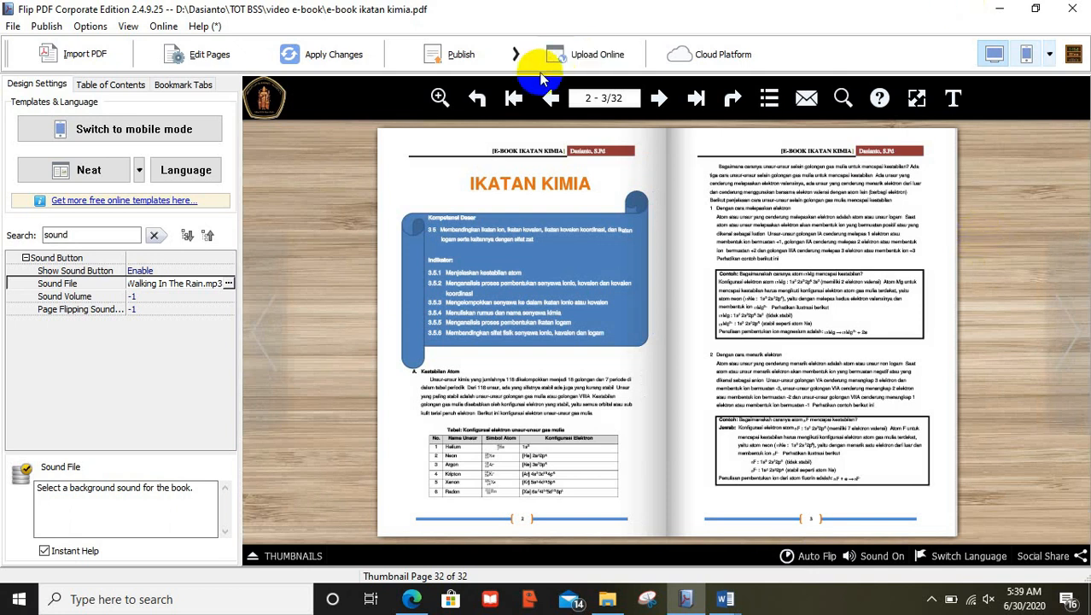
click(517, 55)
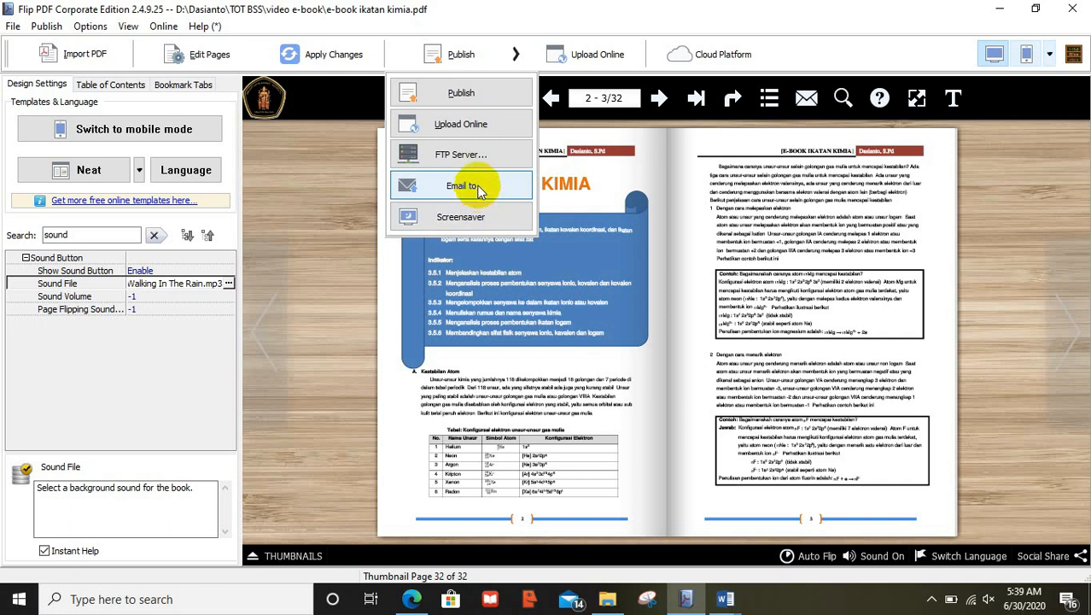
click(485, 96)
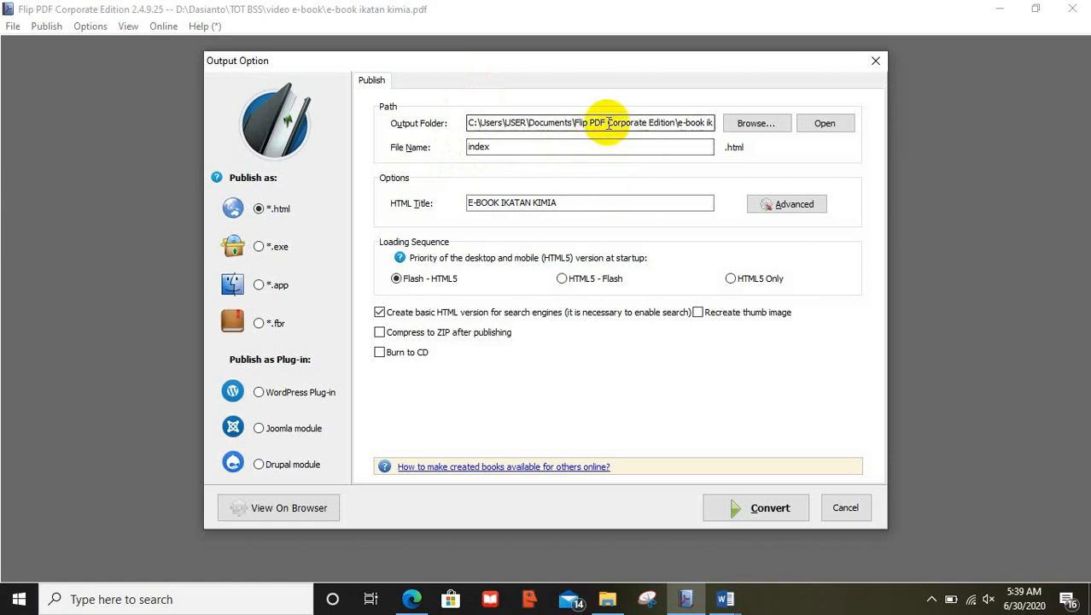
click(603, 200)
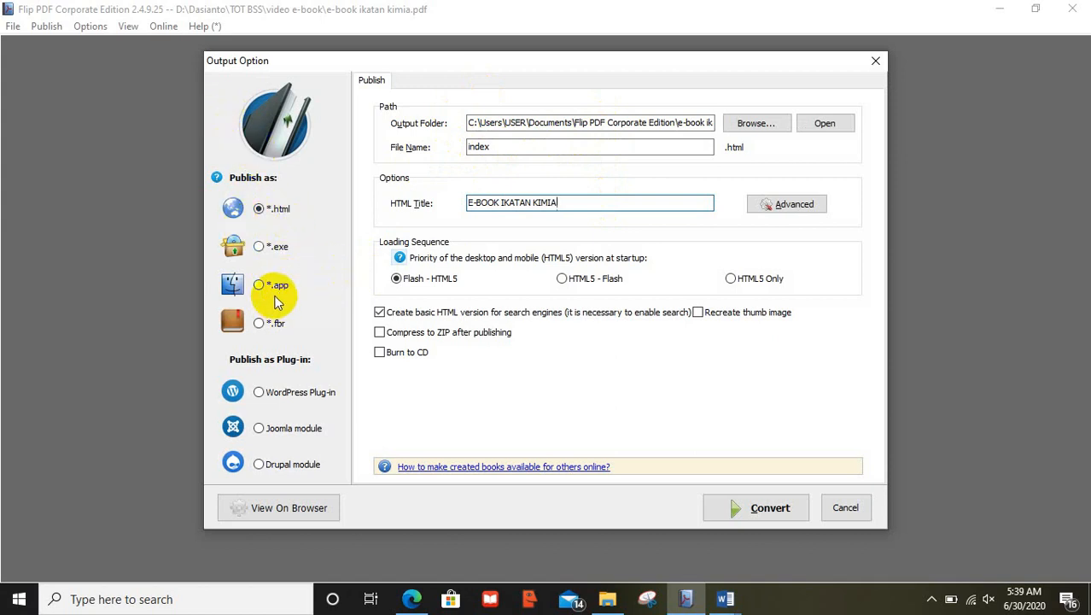
click(258, 249)
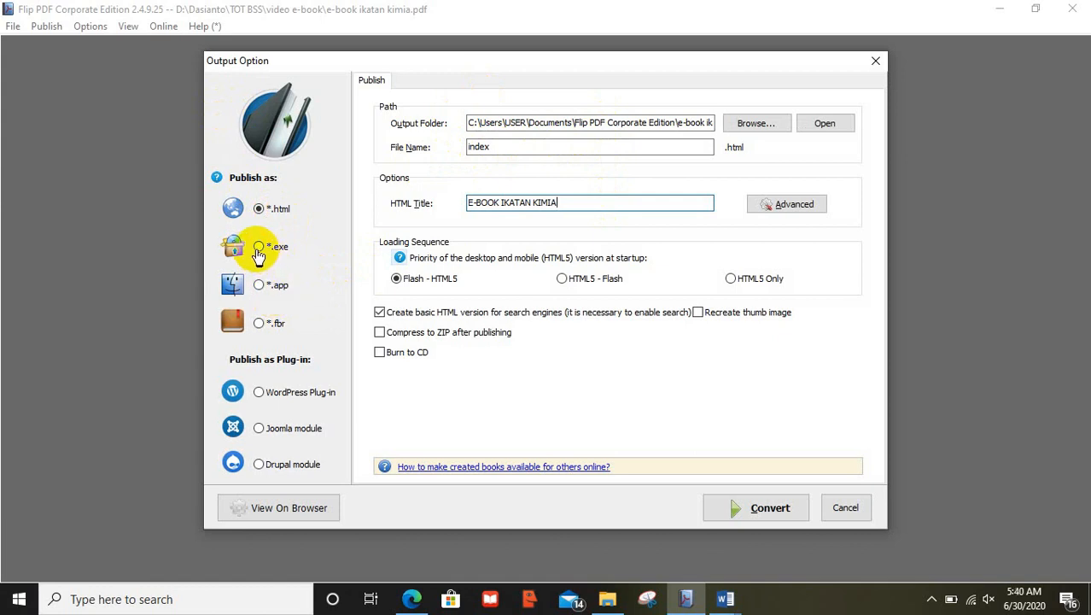
click(768, 509)
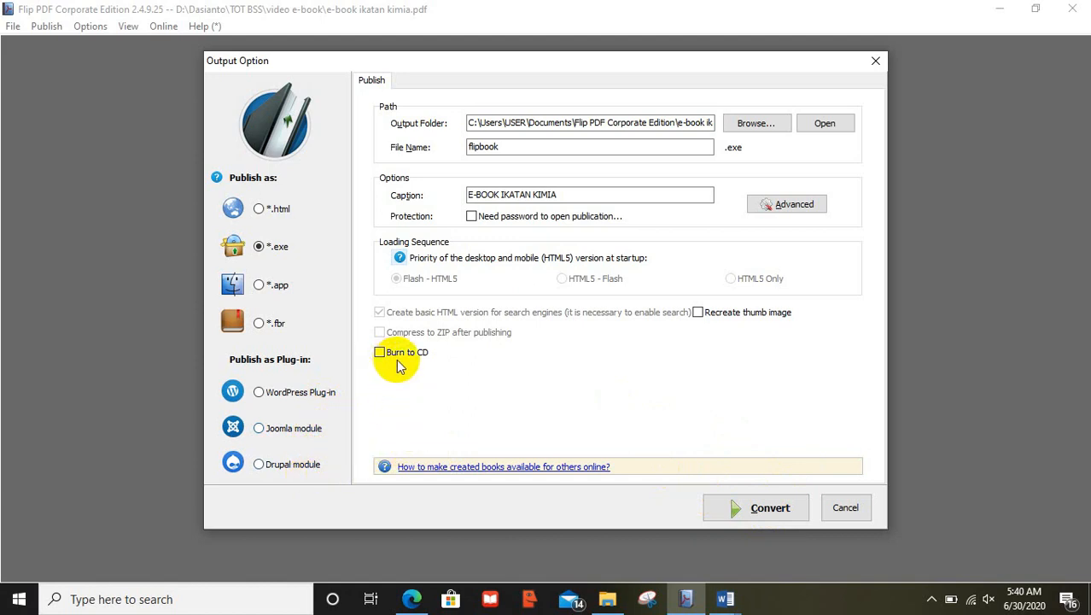
click(844, 508)
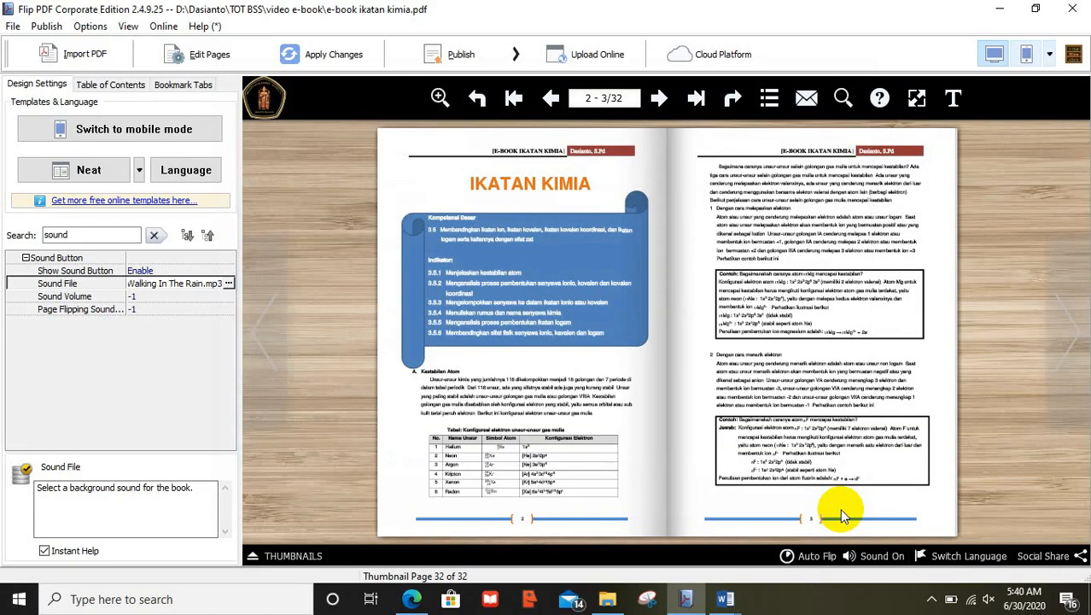
Start Upload Online and sign in with an existing account's e-mail and password
click(580, 56)
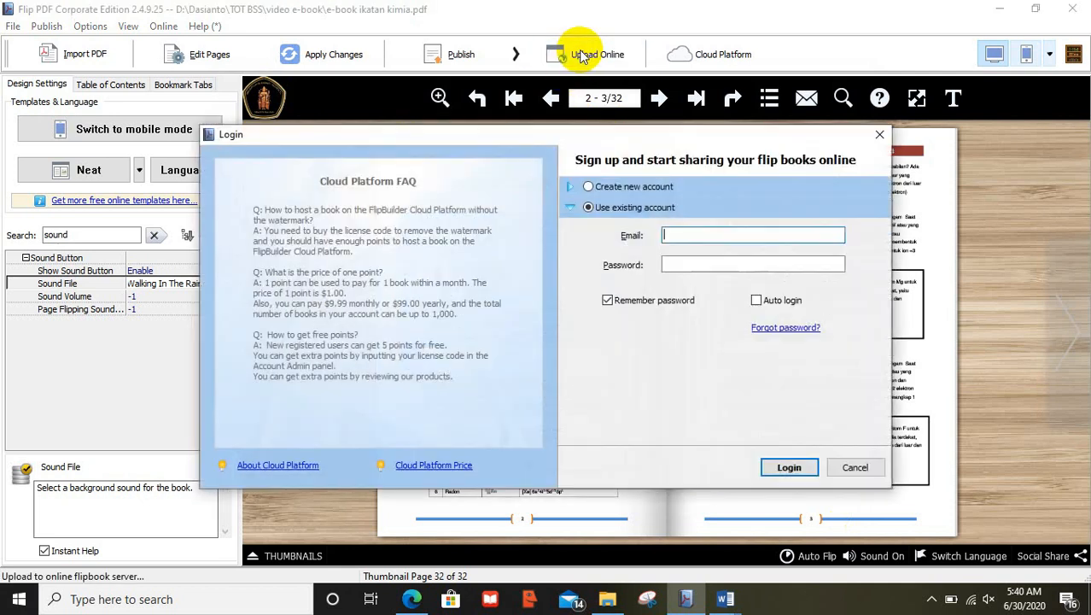
click(647, 190)
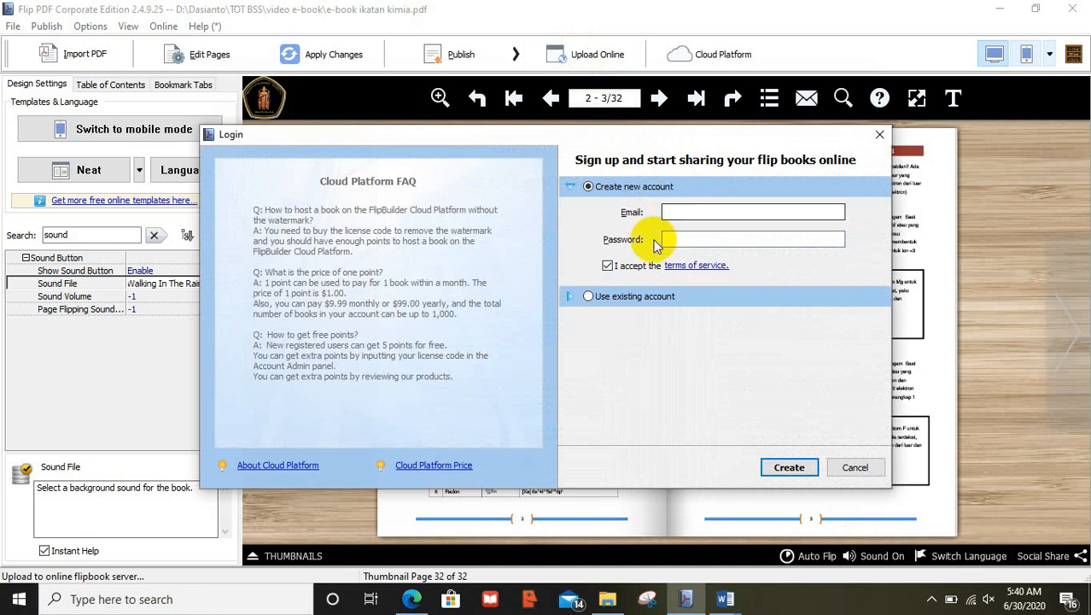
click(591, 297)
click(693, 233)
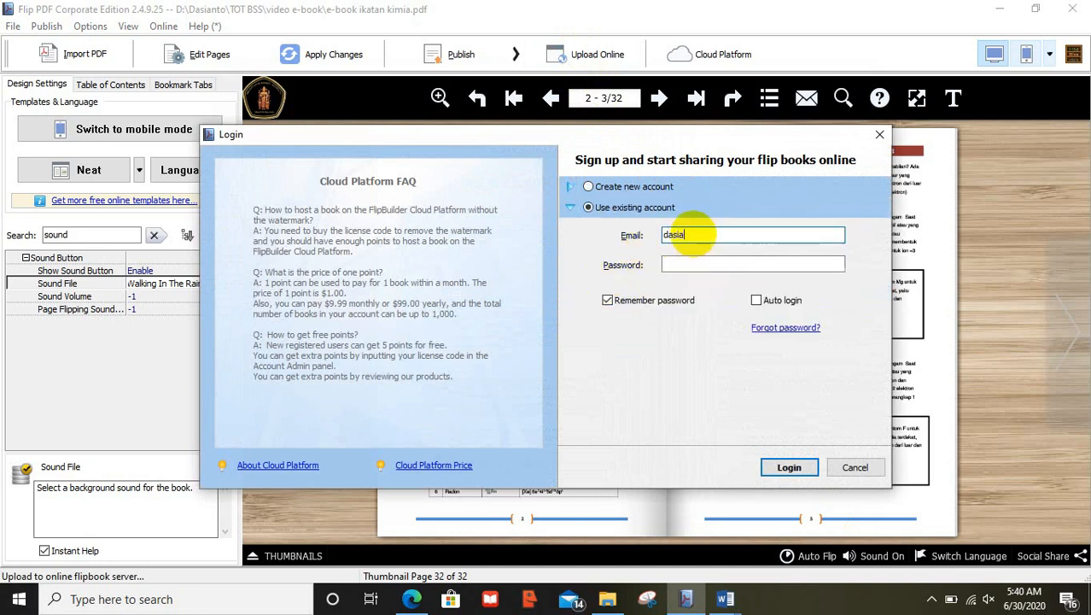
click(716, 266)
text(****)
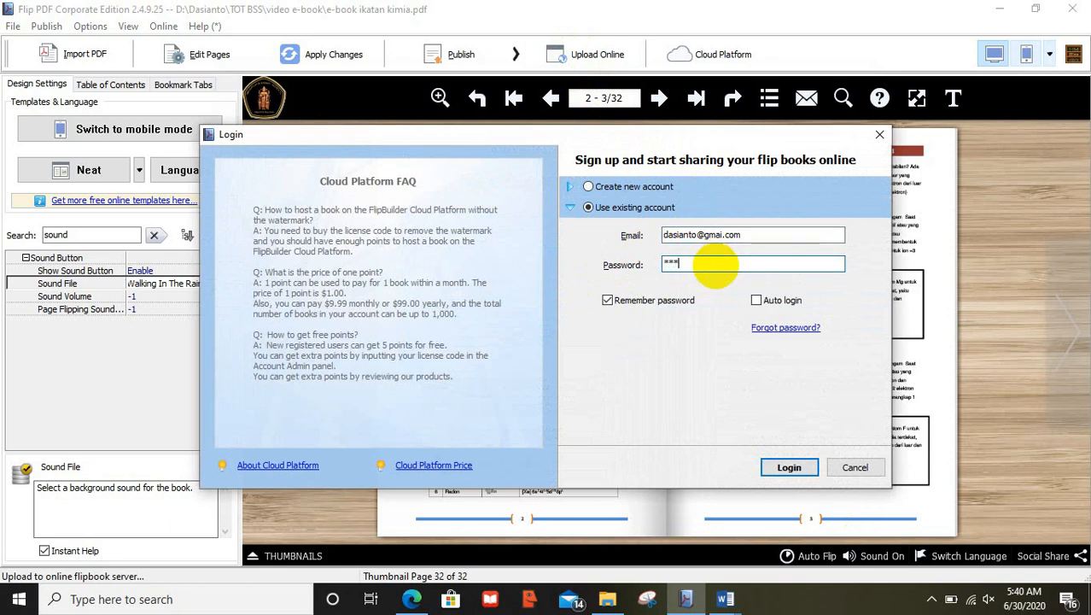
text(********)
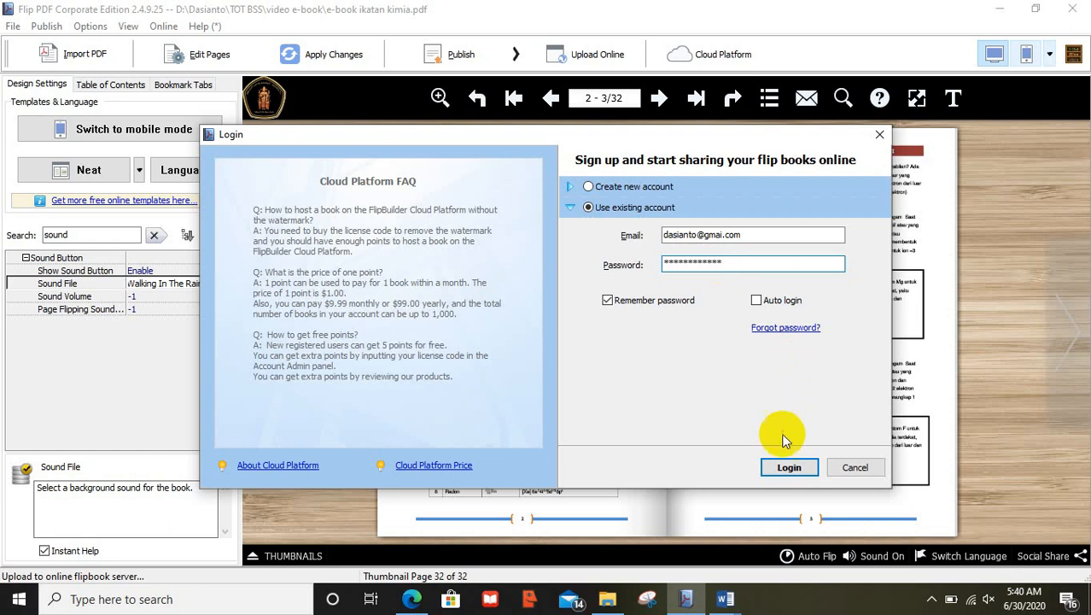
click(790, 467)
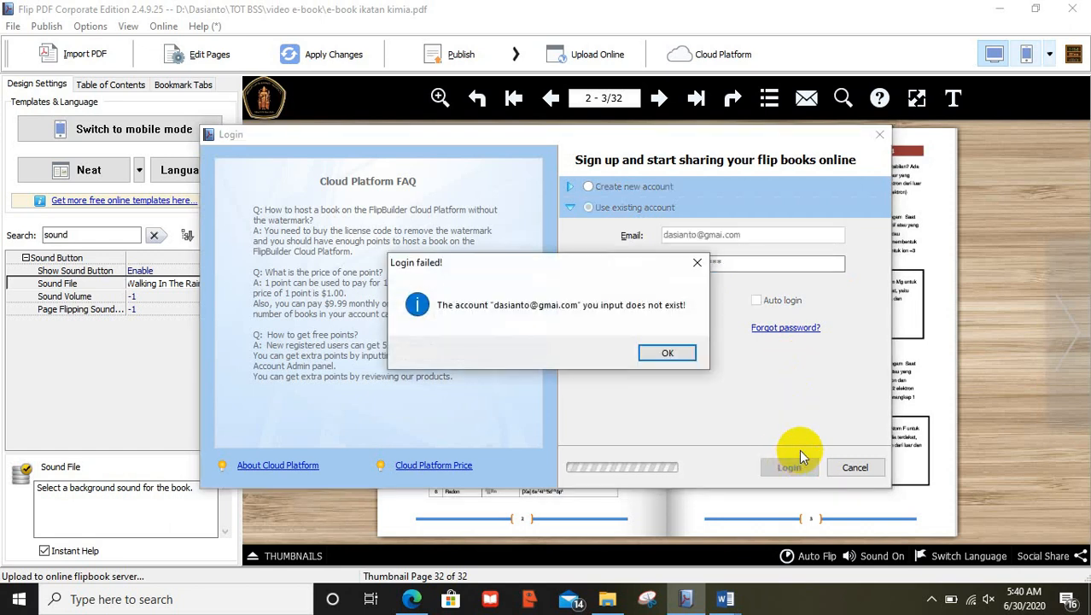
Dismiss the login error, correct the e-mail, retry, then choose Create new account after it fails
click(688, 352)
click(697, 236)
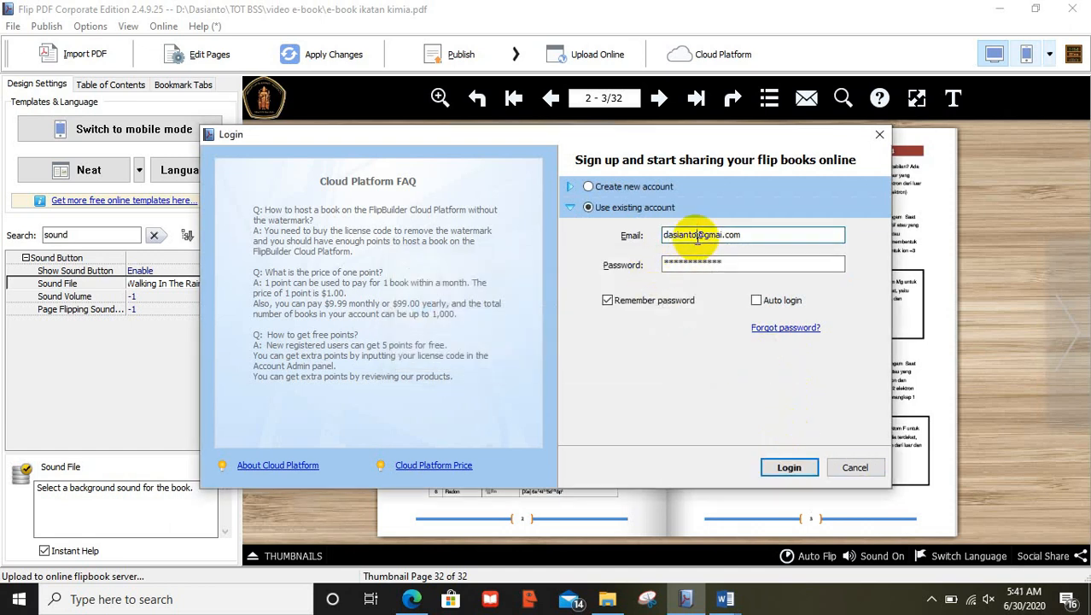
text(31)
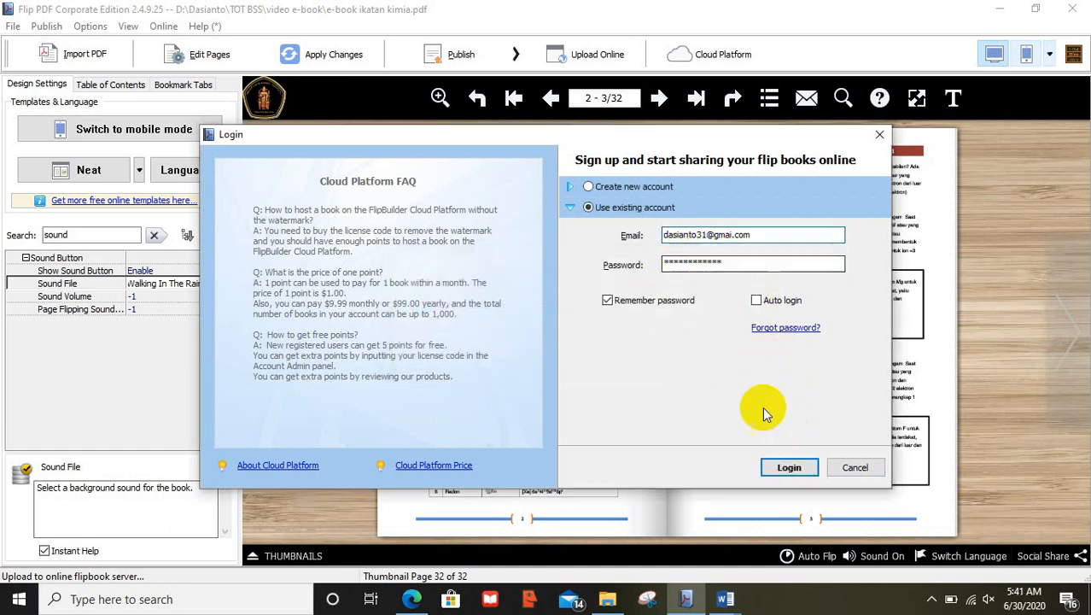
click(784, 466)
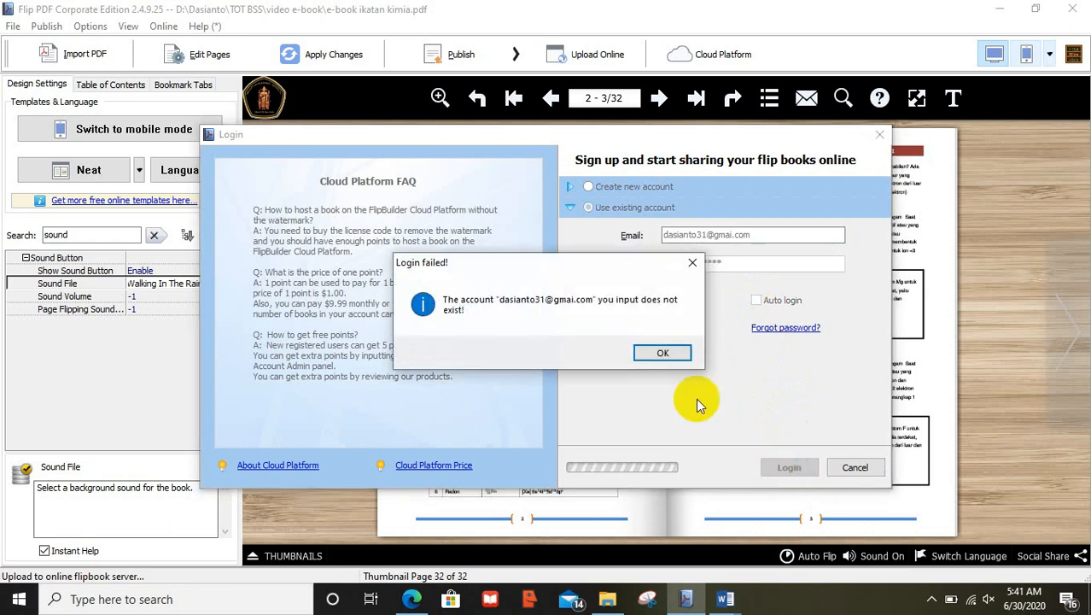
click(675, 353)
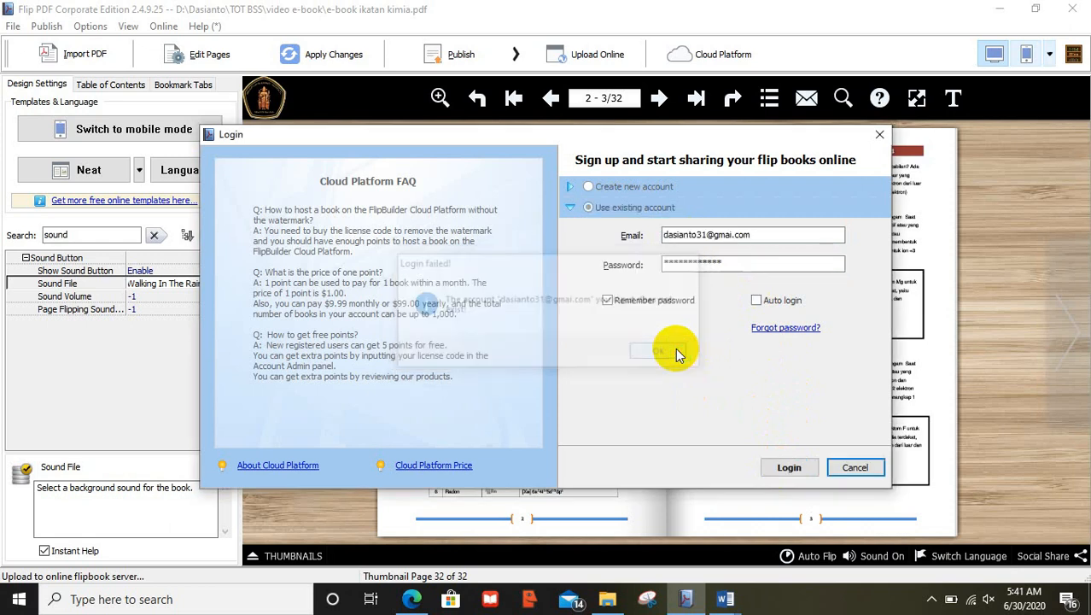
click(593, 186)
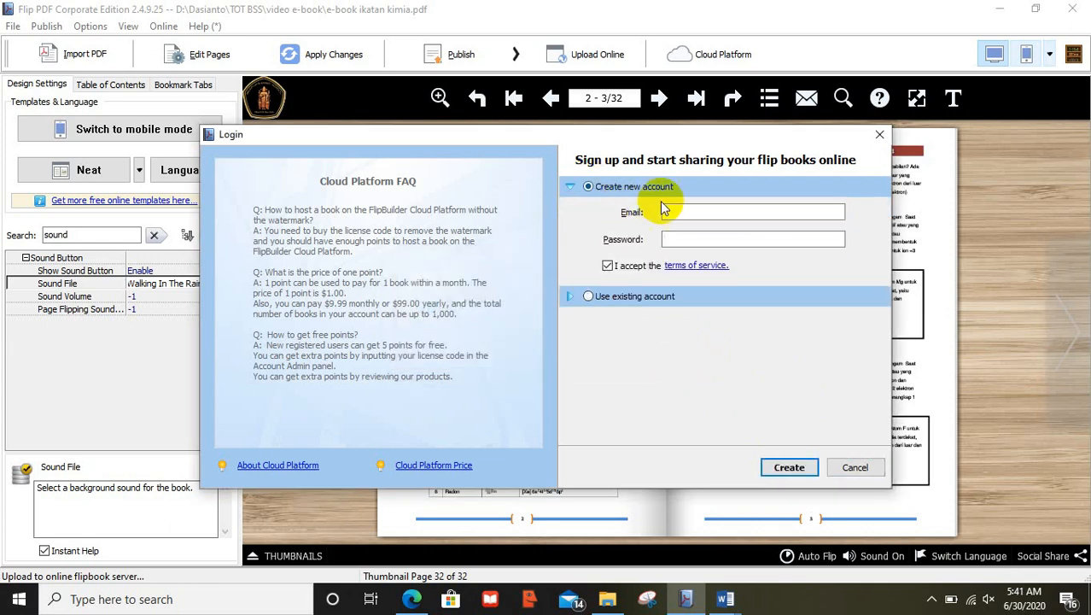
Register with a new e-mail address and password, then confirm the account-created message
click(675, 213)
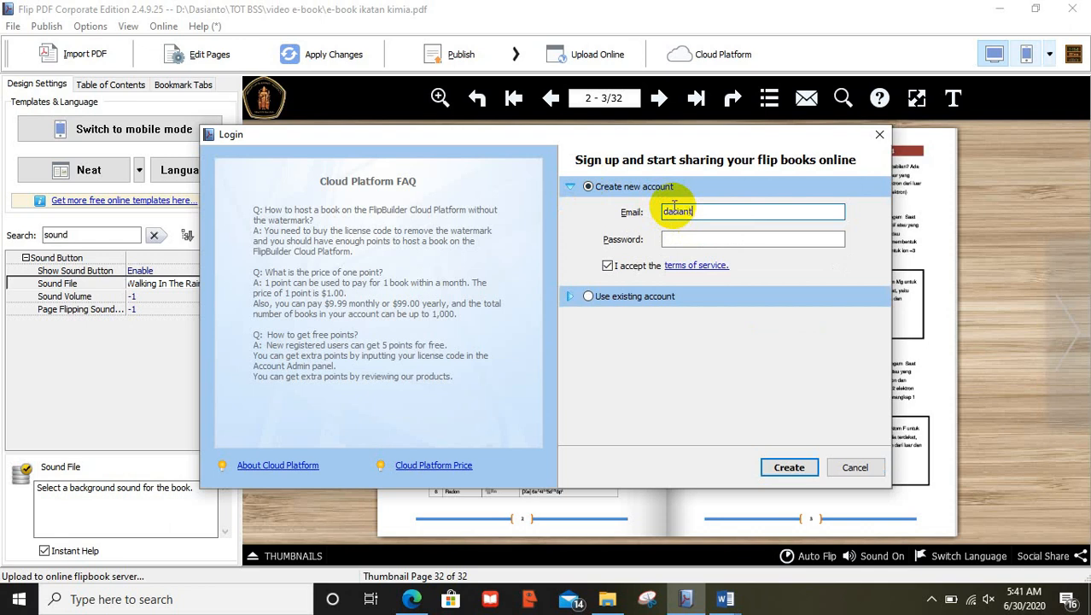
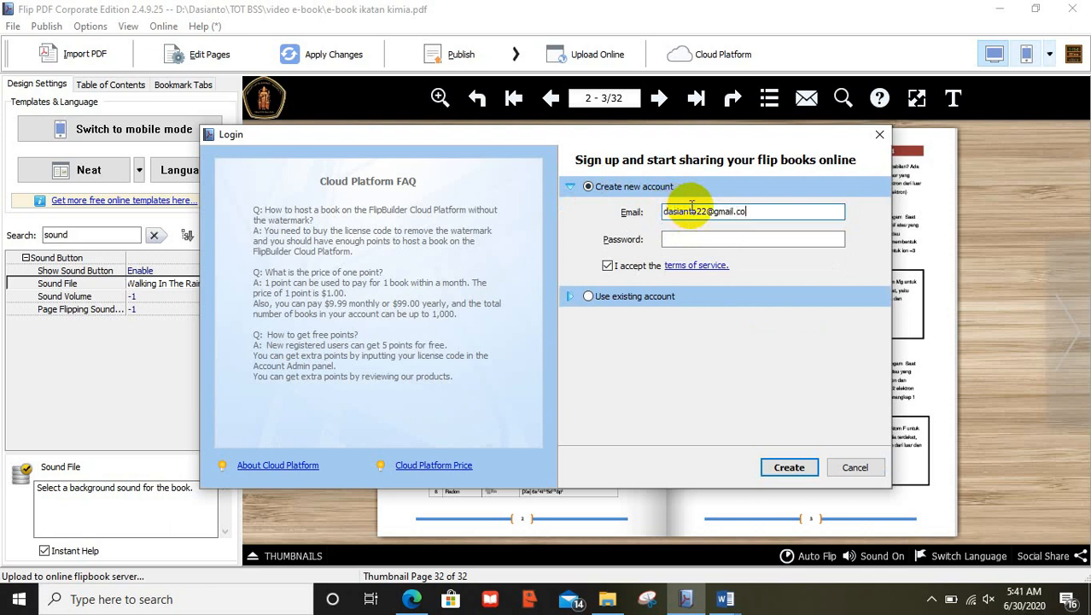
click(779, 240)
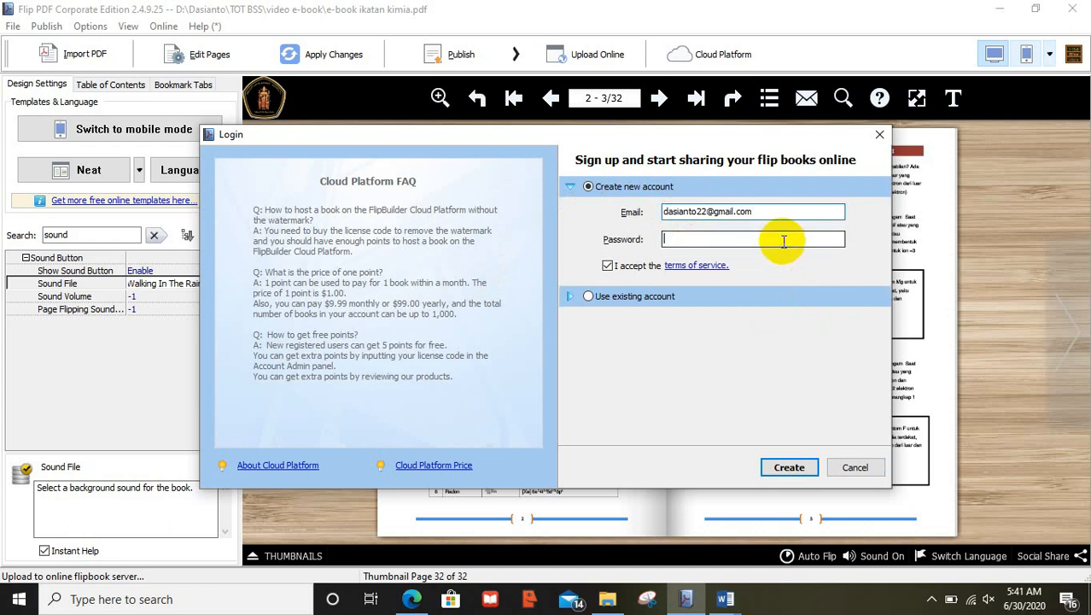
text(******)
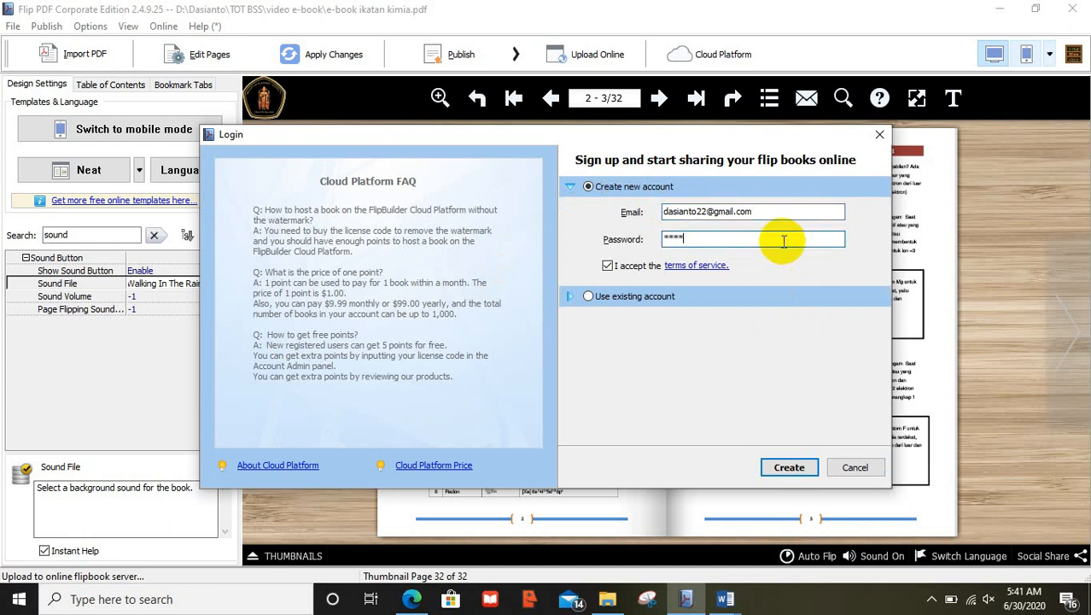
text(******)
click(811, 469)
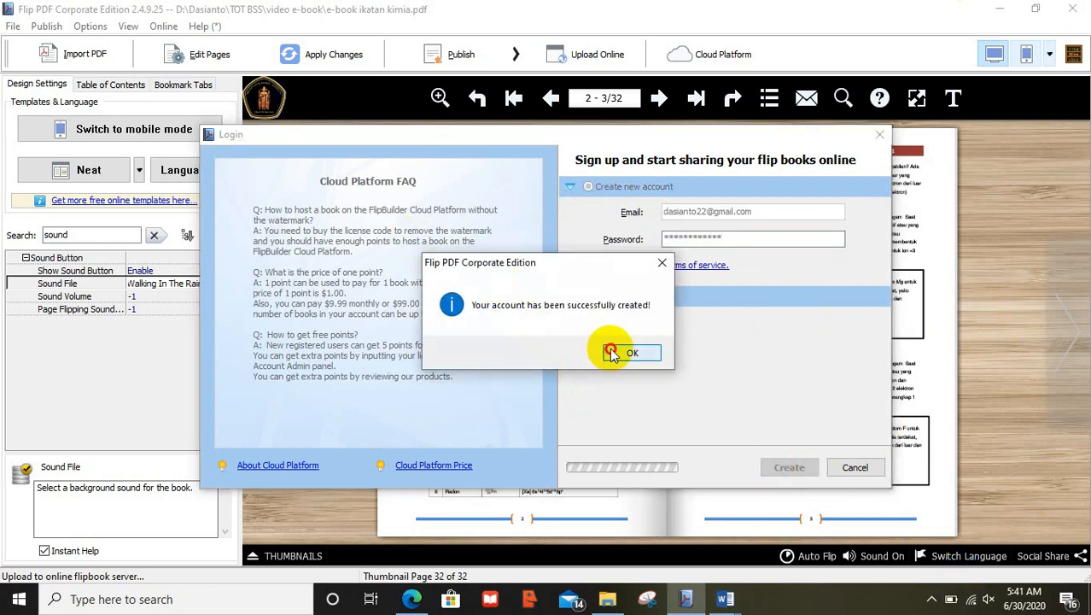
click(619, 353)
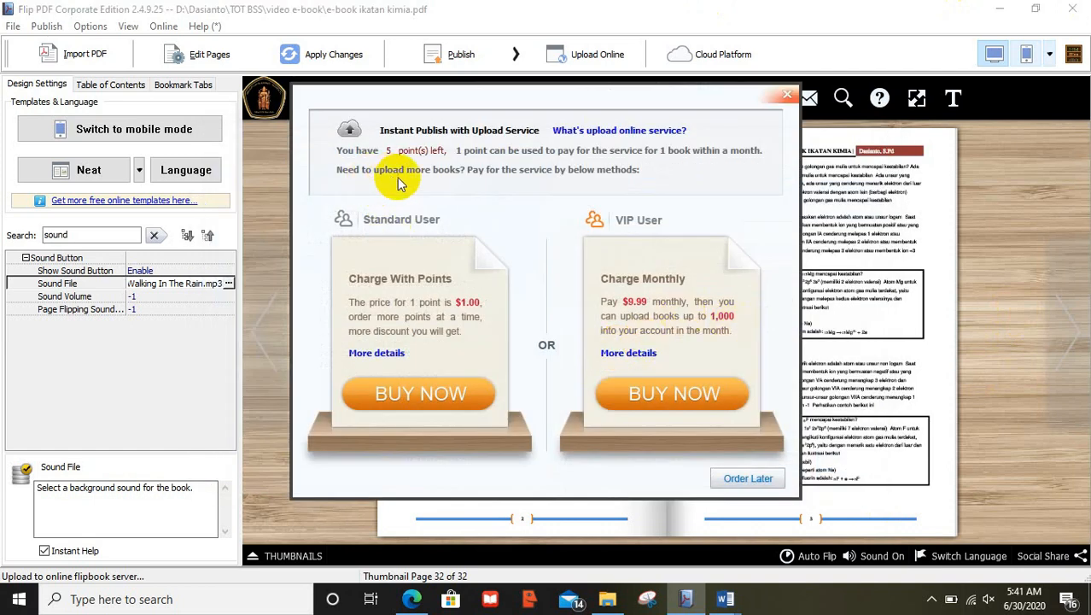
Choose Order Later to skip buying upload points
click(768, 482)
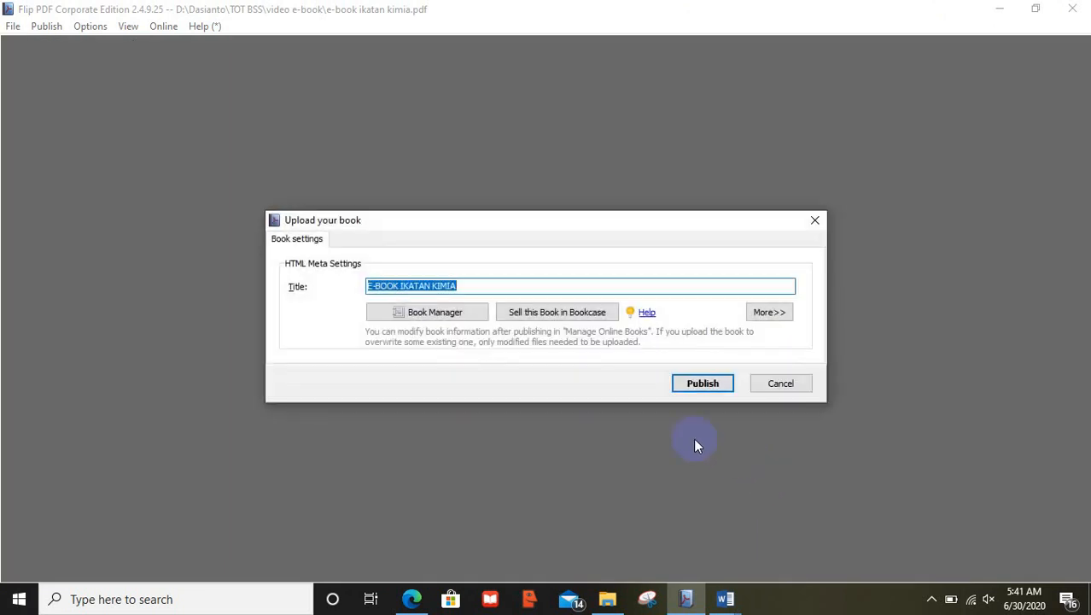